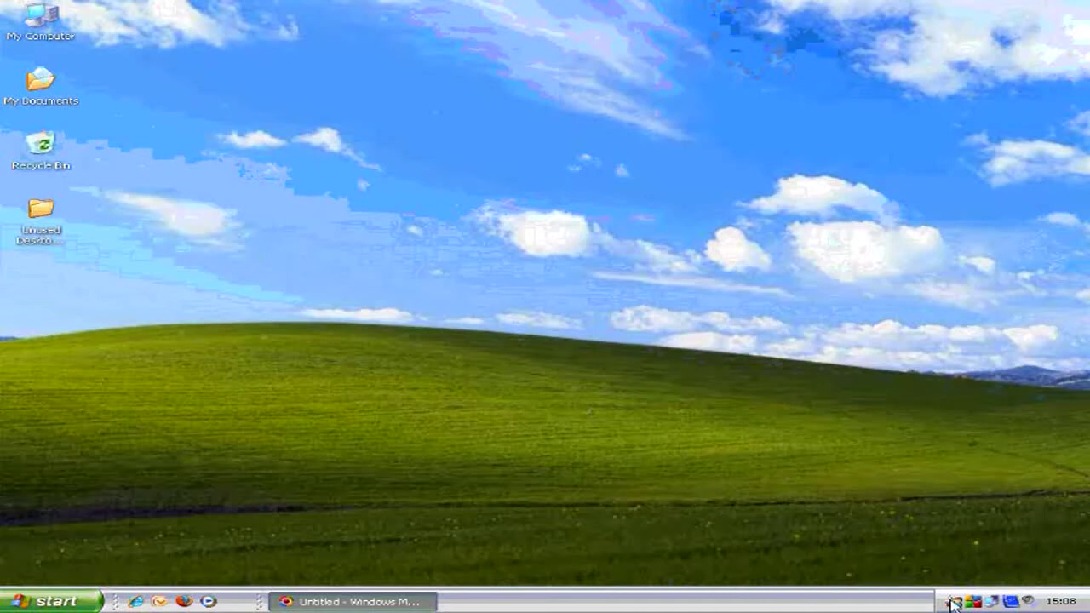
# Restore the Study Student window from the Sanako tray icon, then browse the SANAKO Start menu entry
pyautogui.rightClick(936, 597)
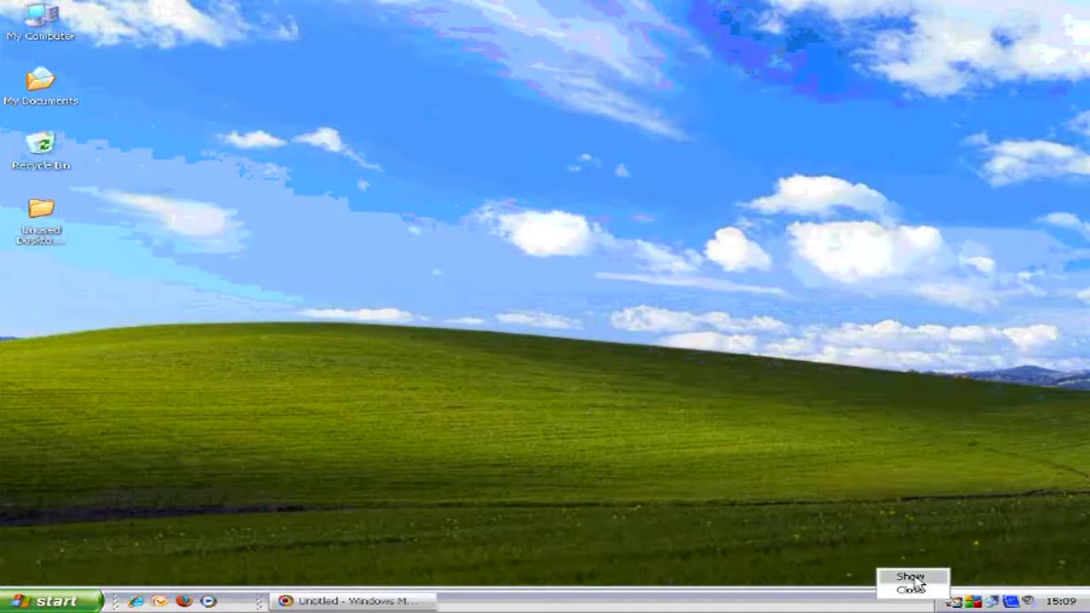
pyautogui.click(911, 578)
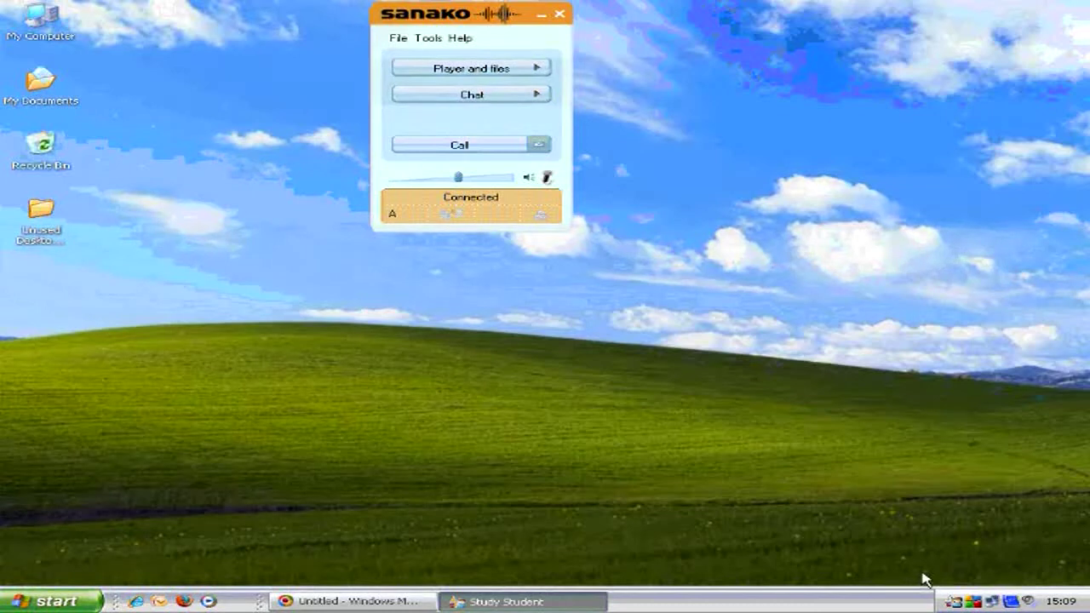
pyautogui.click(83, 602)
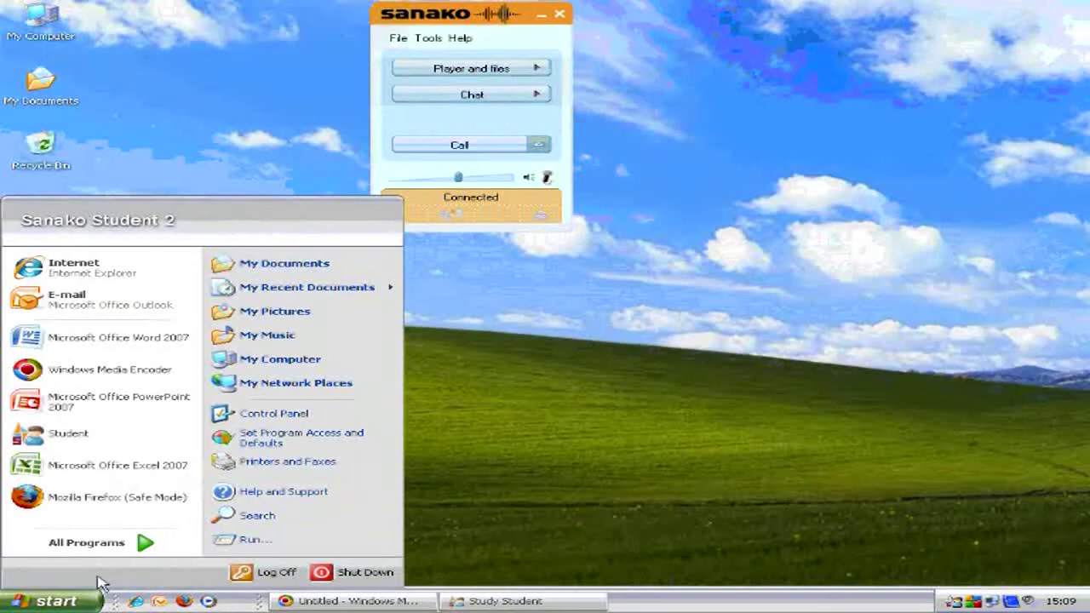
pyautogui.click(86, 542)
pyautogui.moveTo(366, 252)
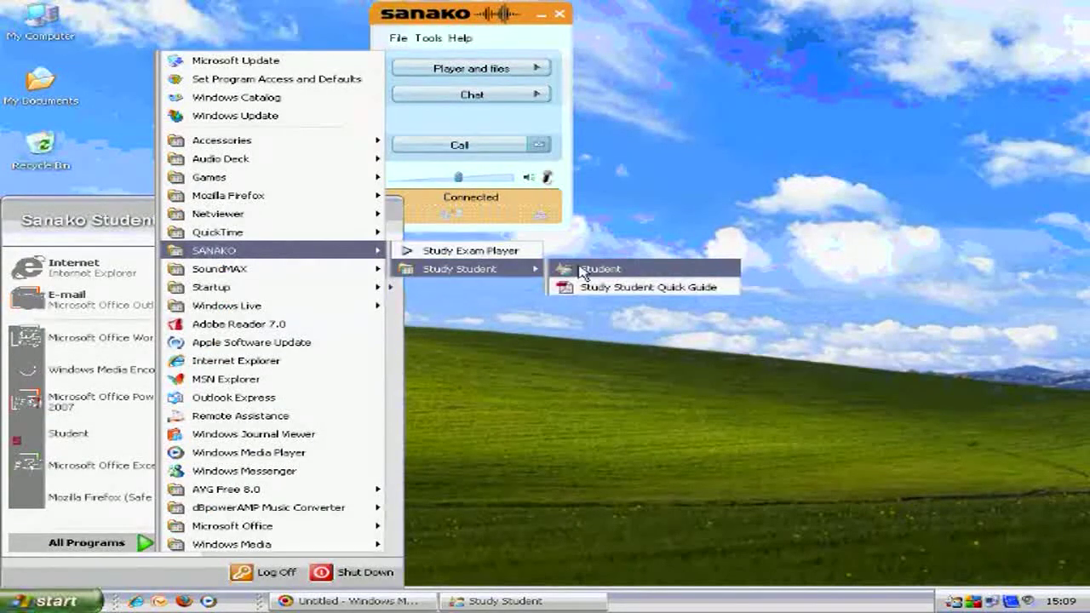
pyautogui.click(678, 214)
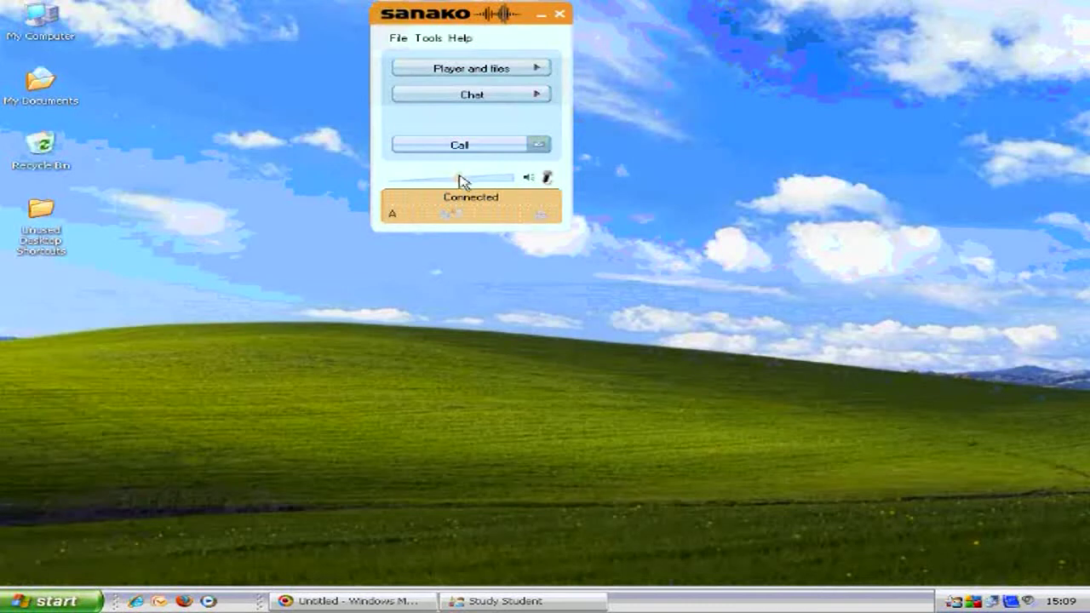
# Adjust the listening volume, then mute and unmute the sound
pyautogui.moveTo(458, 177)
pyautogui.mouseDown()
pyautogui.moveTo(396, 181)
pyautogui.moveTo(494, 183)
pyautogui.moveTo(395, 181)
pyautogui.moveTo(508, 180)
pyautogui.moveTo(457, 183)
pyautogui.mouseUp()
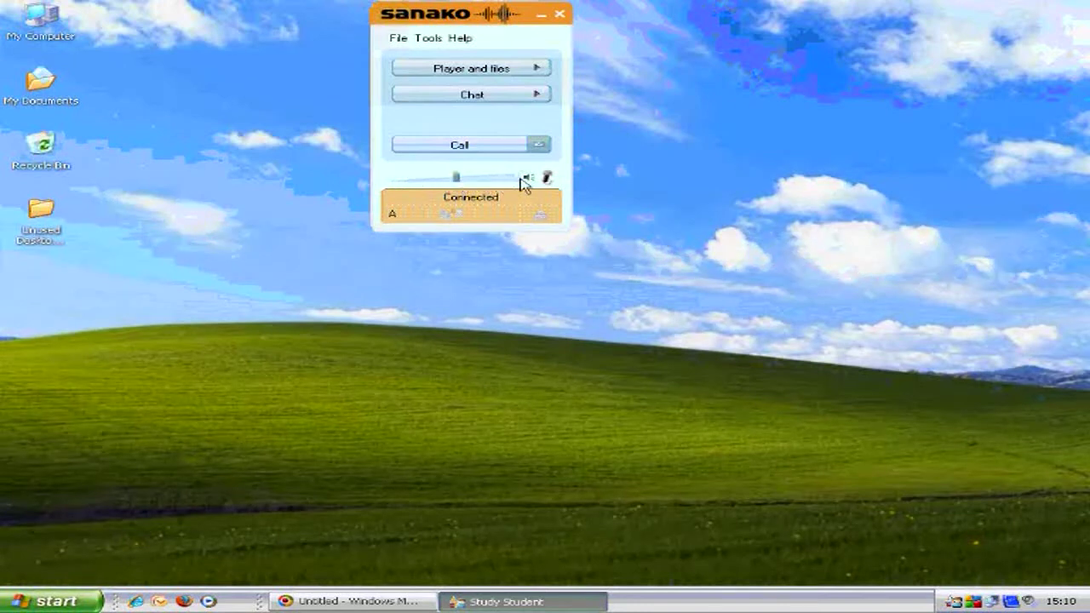
pyautogui.click(526, 181)
pyautogui.click(526, 180)
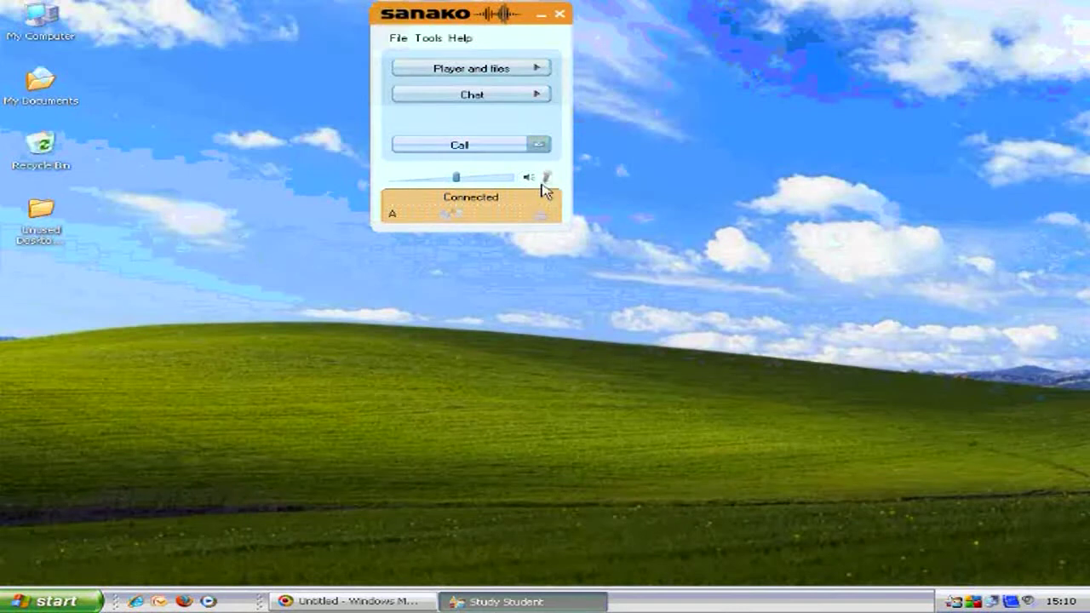
# Call the tutor, cancel the call, and start a new message to the tutor
pyautogui.click(460, 147)
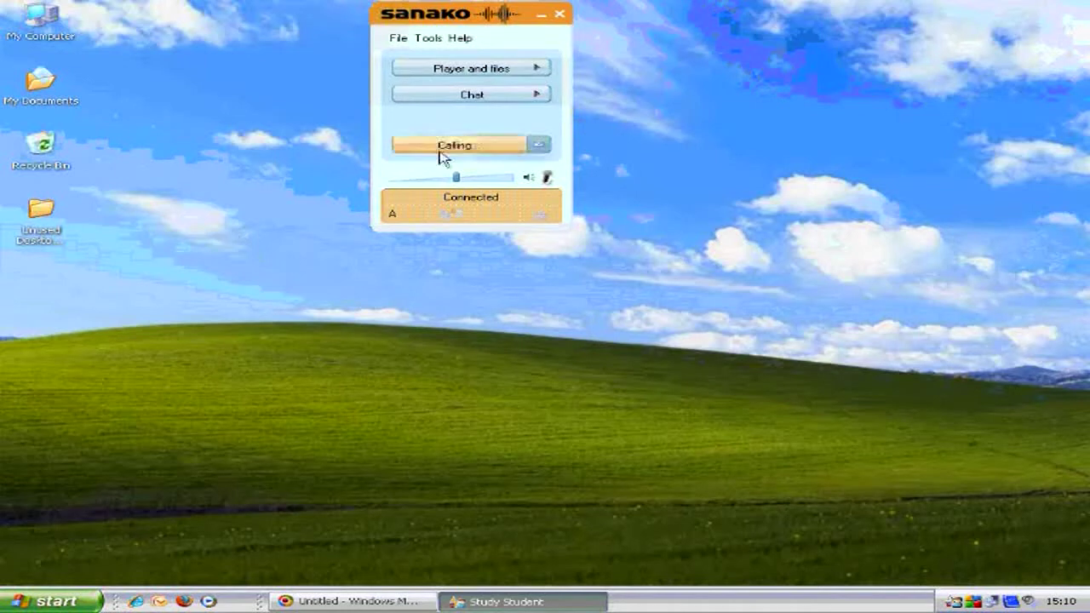
pyautogui.click(471, 153)
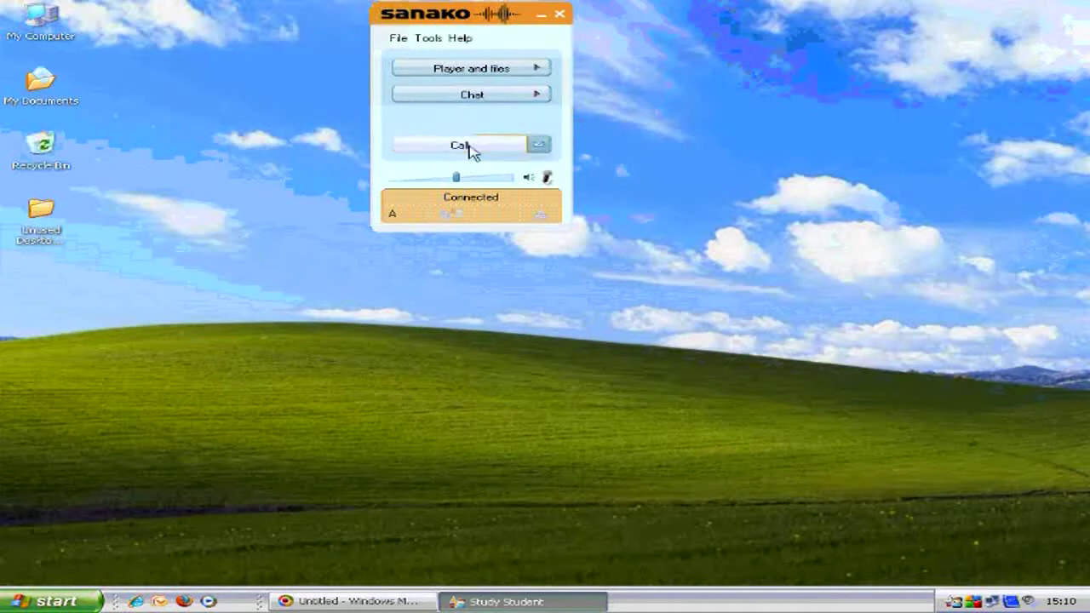
pyautogui.click(538, 144)
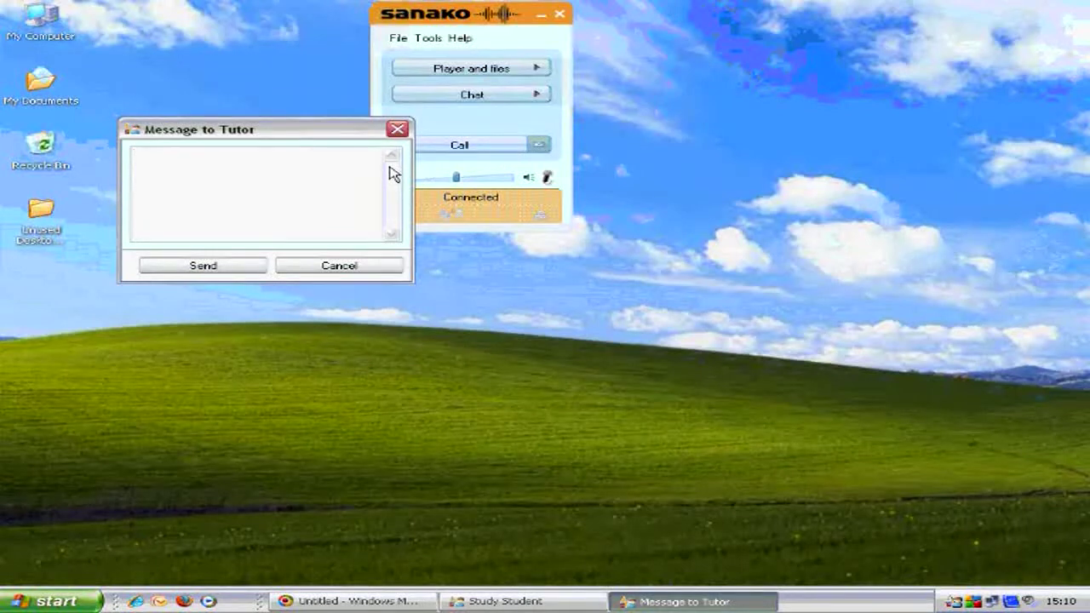
# Write 'Please can you help me' in the Message to Tutor box and send it
pyautogui.write('Please can ')
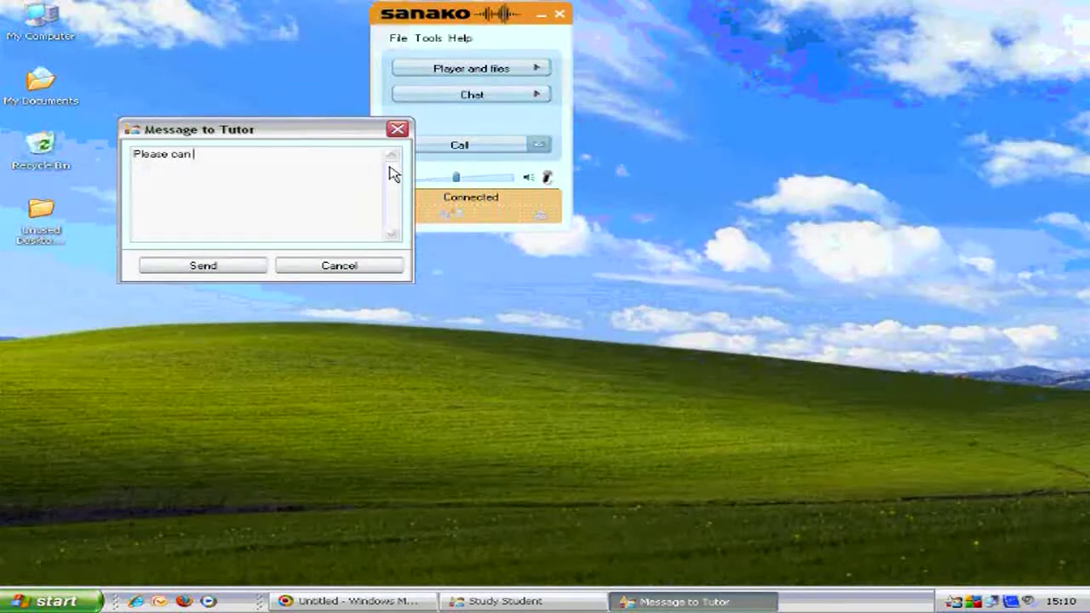
pyautogui.write('you help me')
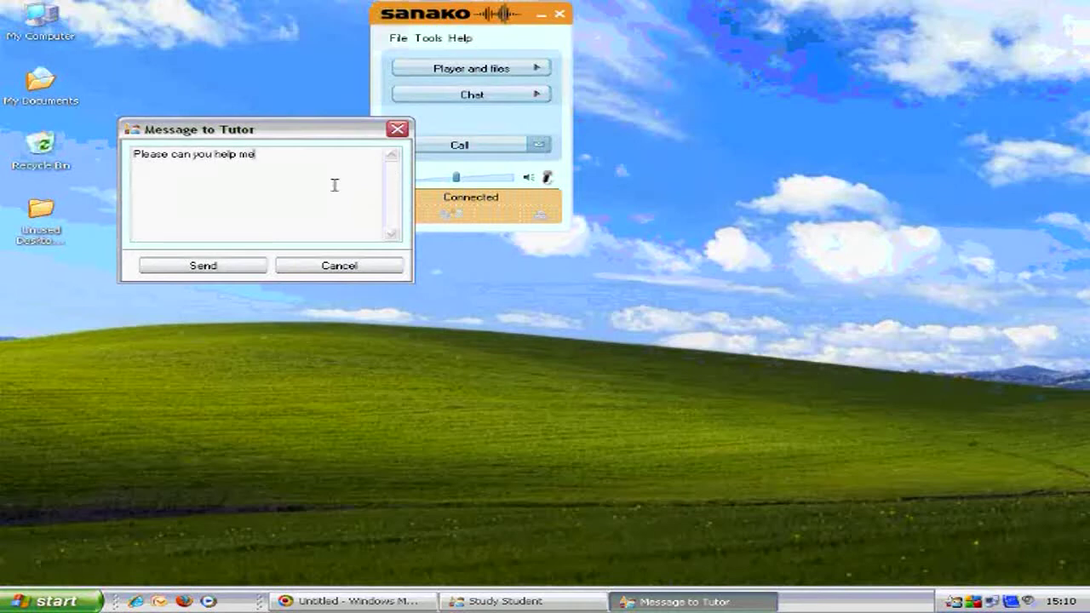
pyautogui.click(258, 270)
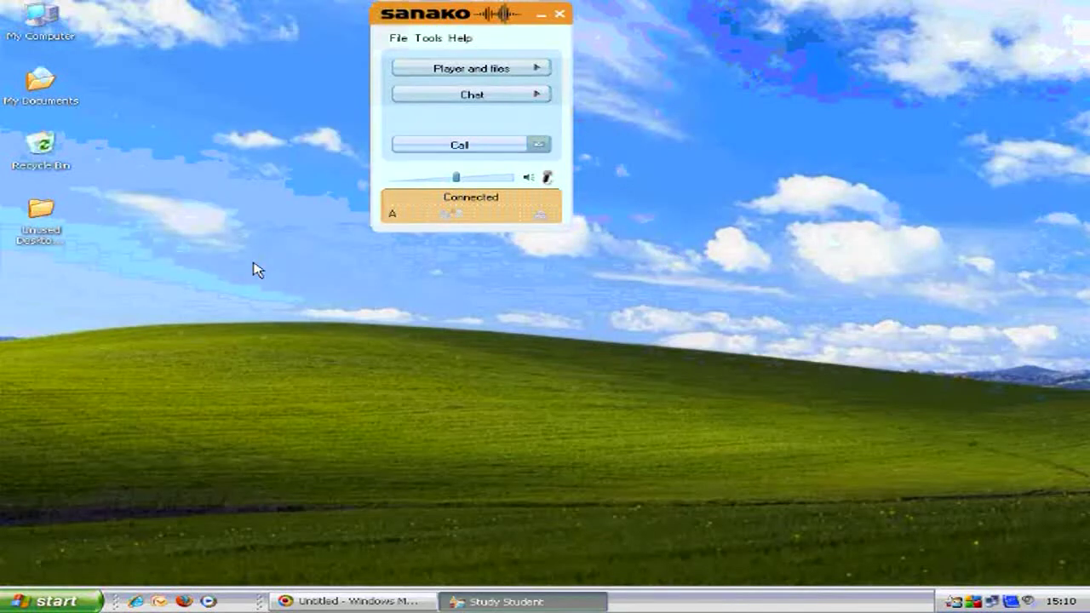
# Expand and close the chat panel, then switch to the Player and files area
pyautogui.click(478, 98)
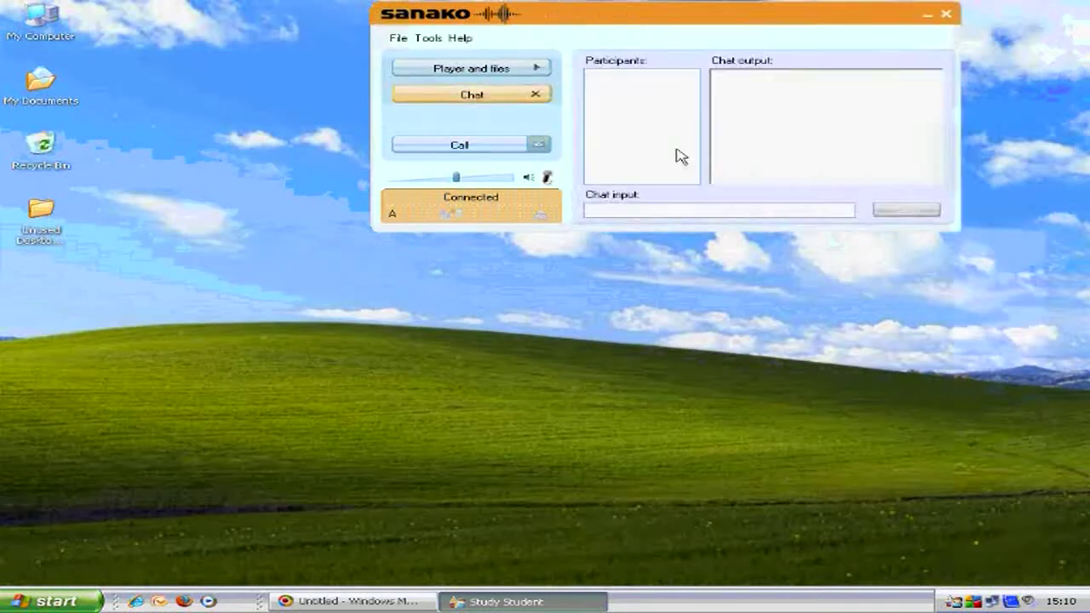
pyautogui.click(536, 95)
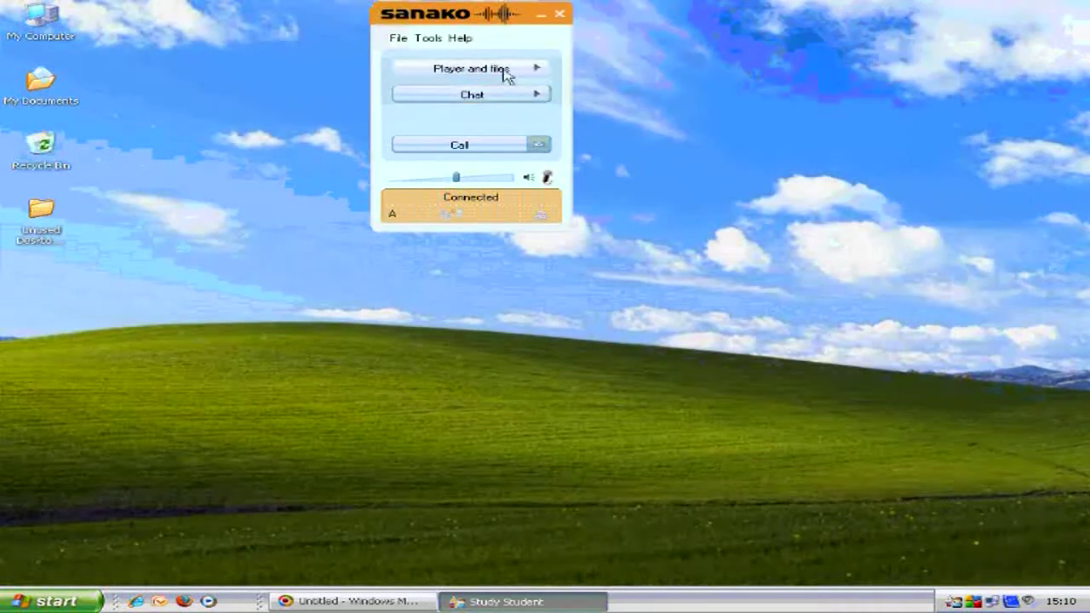
pyautogui.click(505, 72)
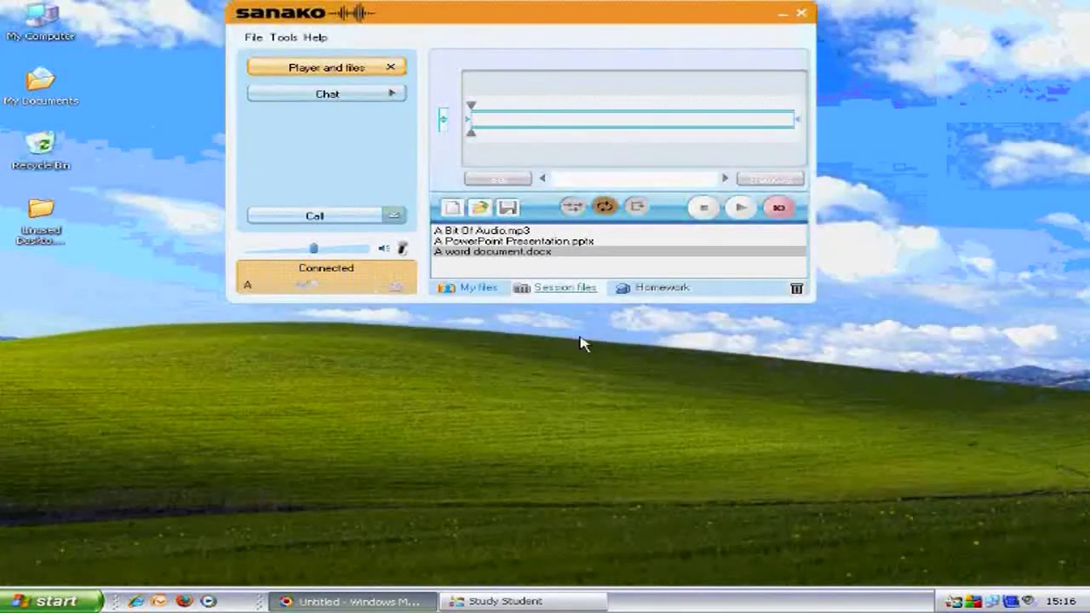
# Select the PowerPoint and Word files, then show My files with my video.mpg and the .mff file
pyautogui.click(477, 242)
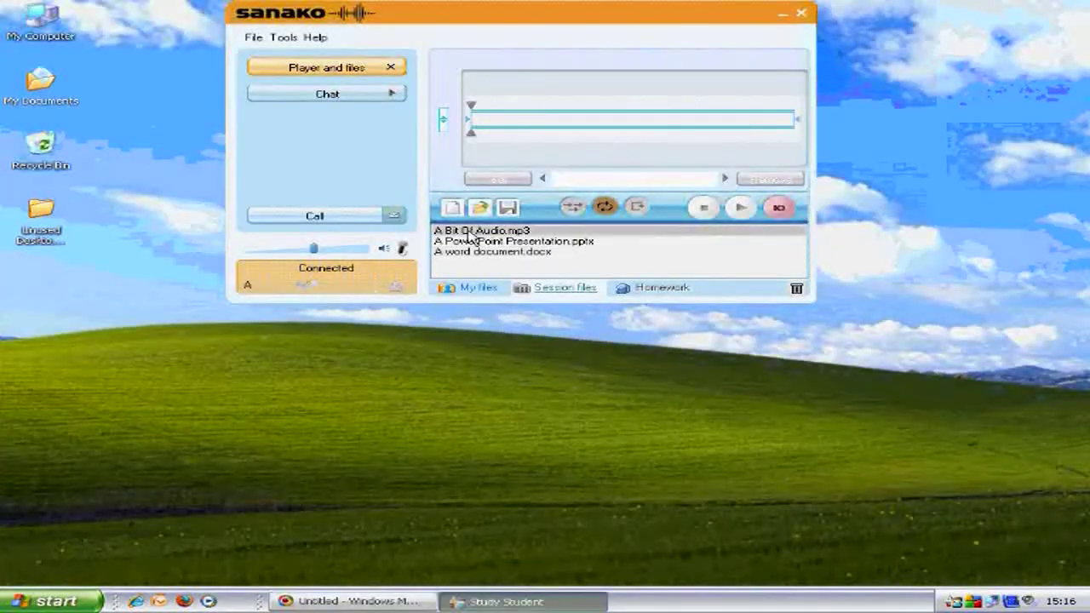
pyautogui.click(475, 253)
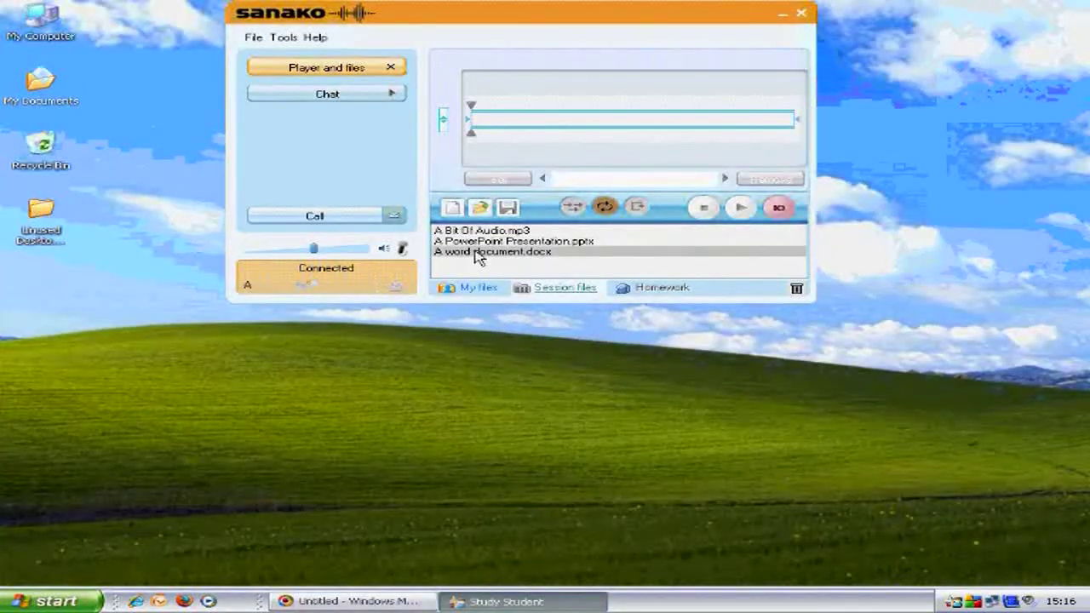
pyautogui.click(475, 290)
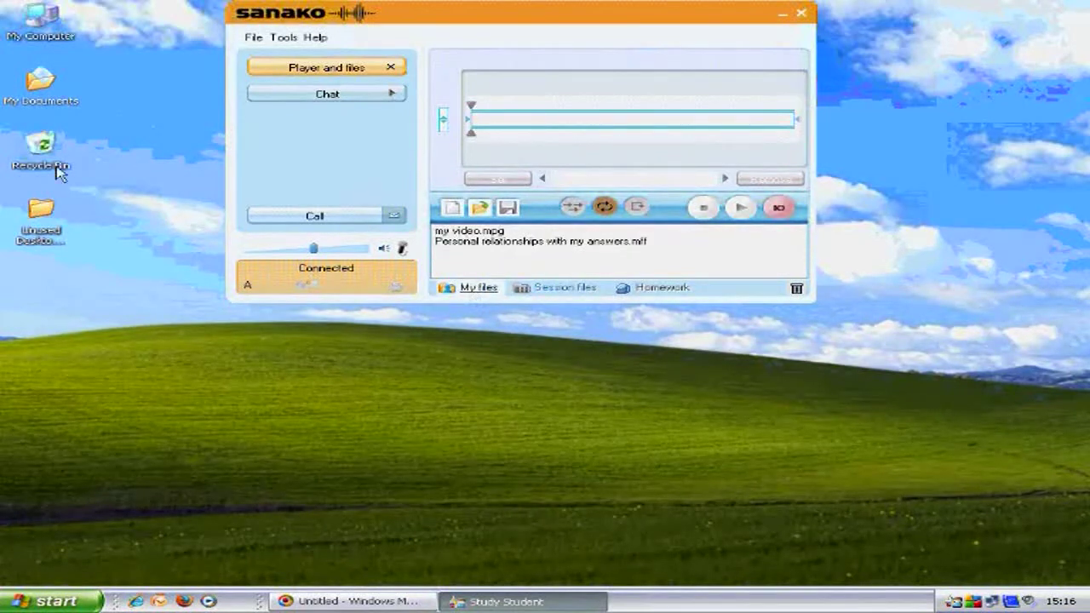
# Open My Documents > Study files in Explorer to confirm both files, then close it
pyautogui.doubleClick(41, 81)
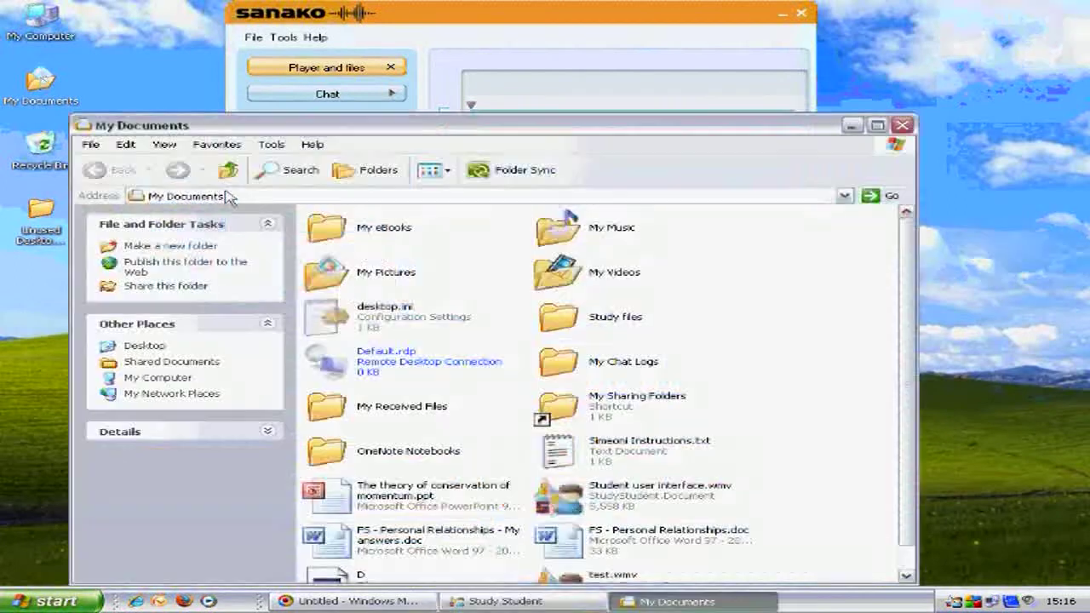
pyautogui.doubleClick(569, 325)
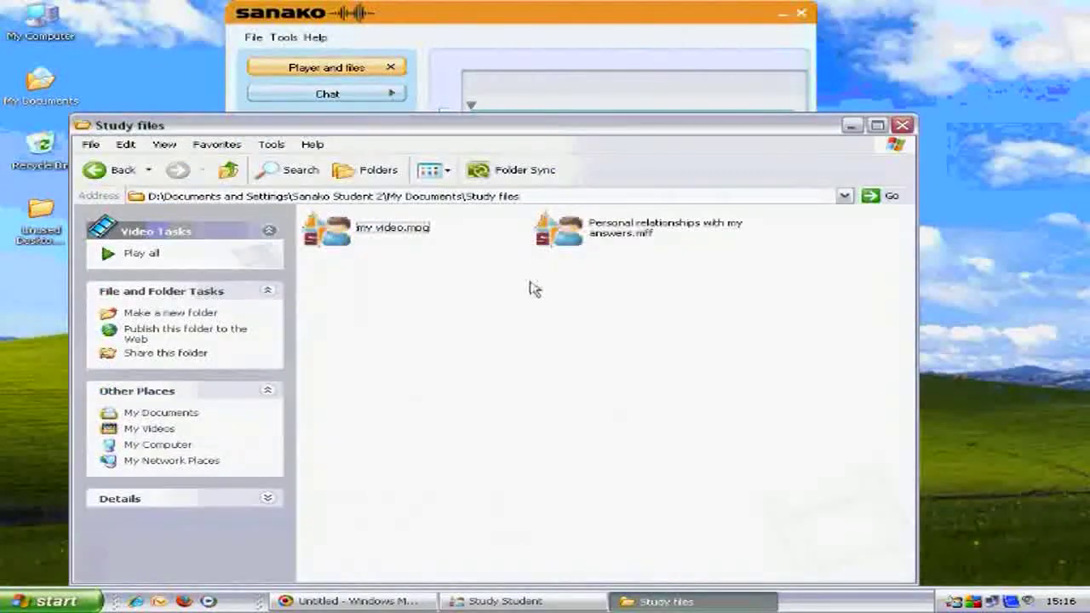
pyautogui.click(904, 126)
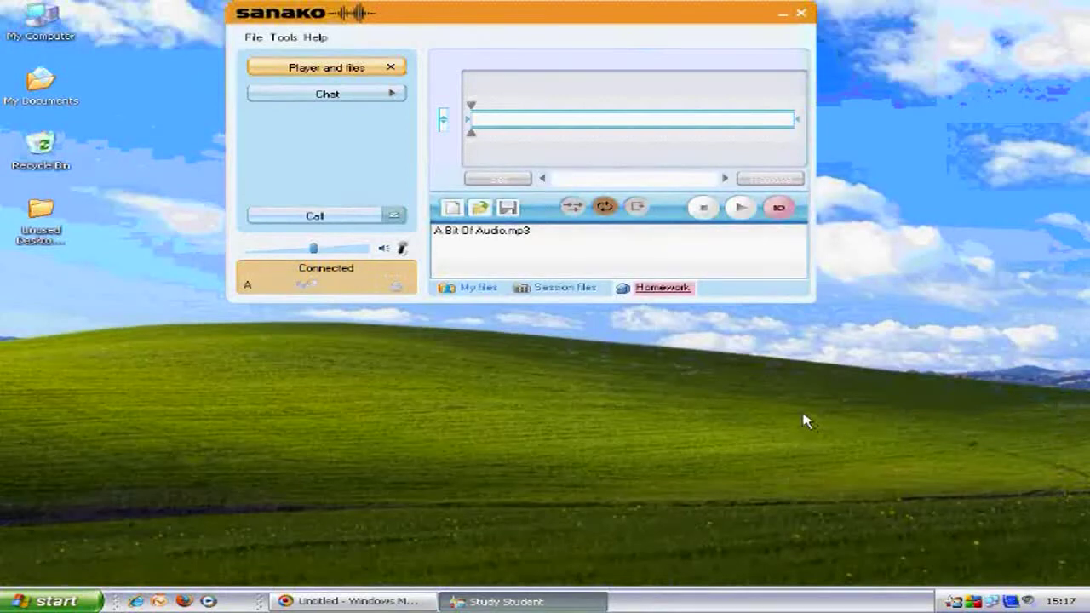
# Start saving A Bit Of Audio.mp3, cancel the Save As, and open Homework return
pyautogui.doubleClick(494, 243)
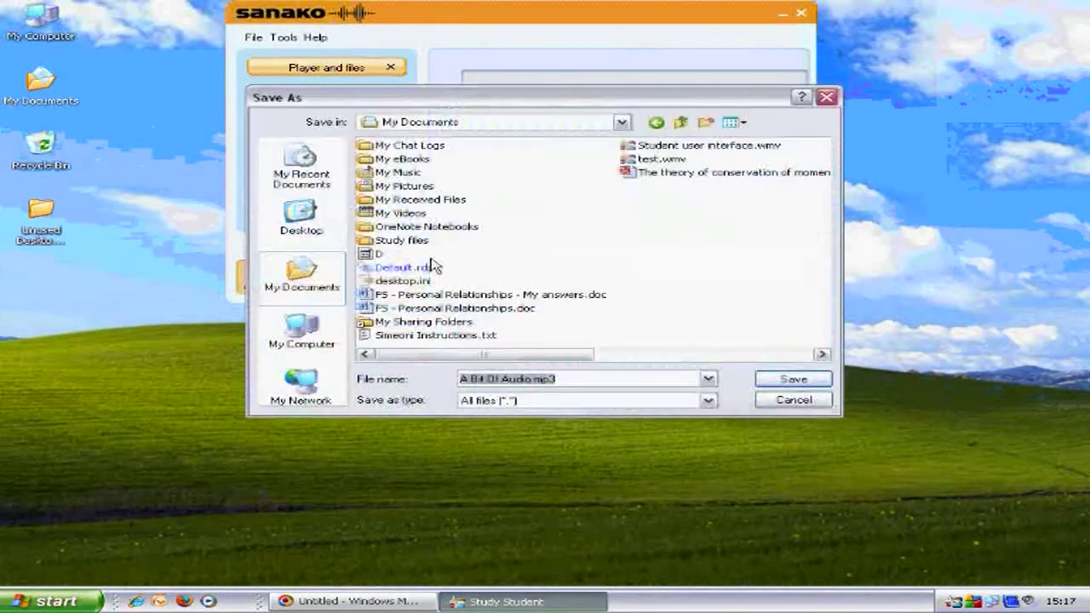
pyautogui.click(793, 400)
pyautogui.click(662, 287)
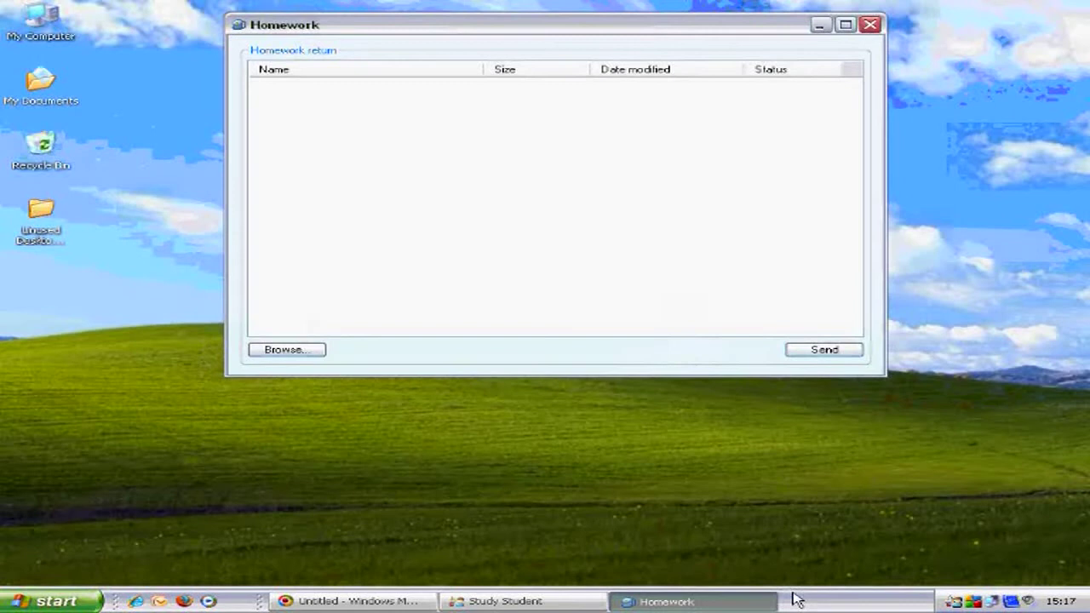
# Browse to FS - Personal Relationships - My answers.doc and send it as homework
pyautogui.click(315, 350)
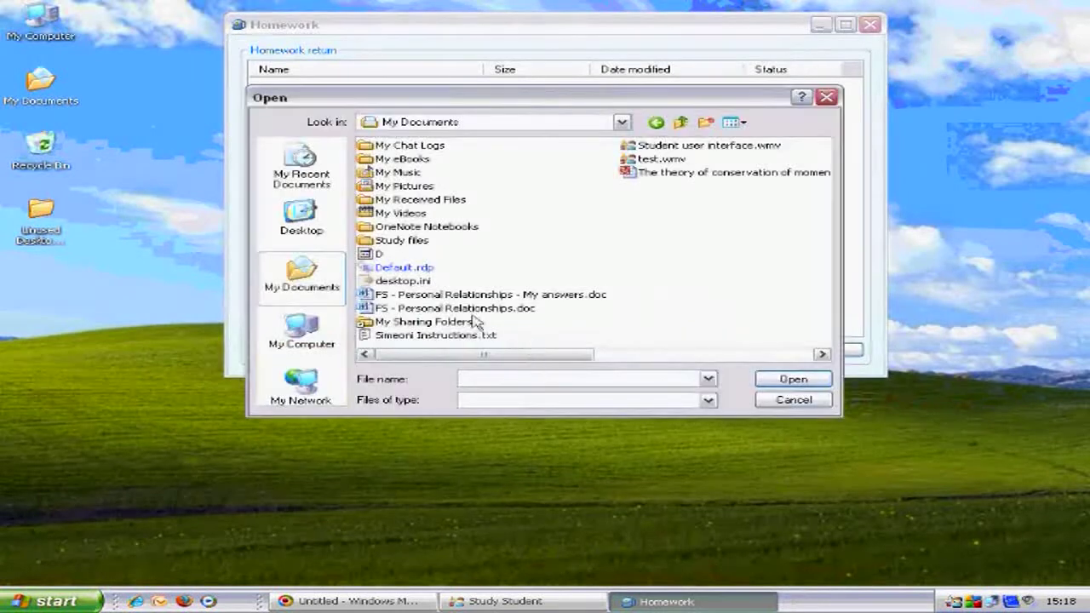
pyautogui.click(467, 294)
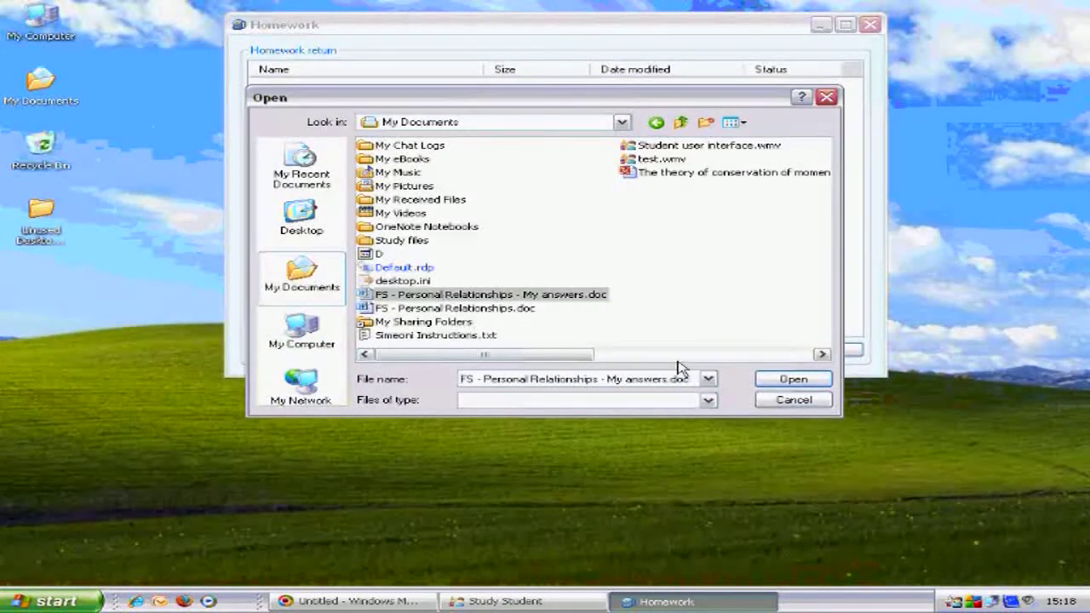
pyautogui.click(766, 379)
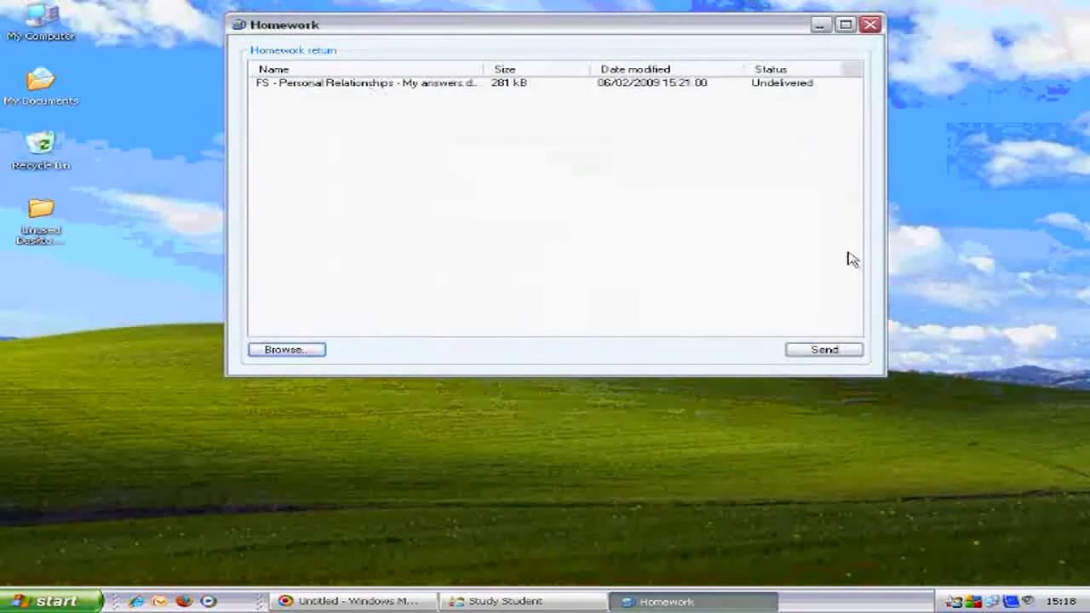
pyautogui.click(854, 349)
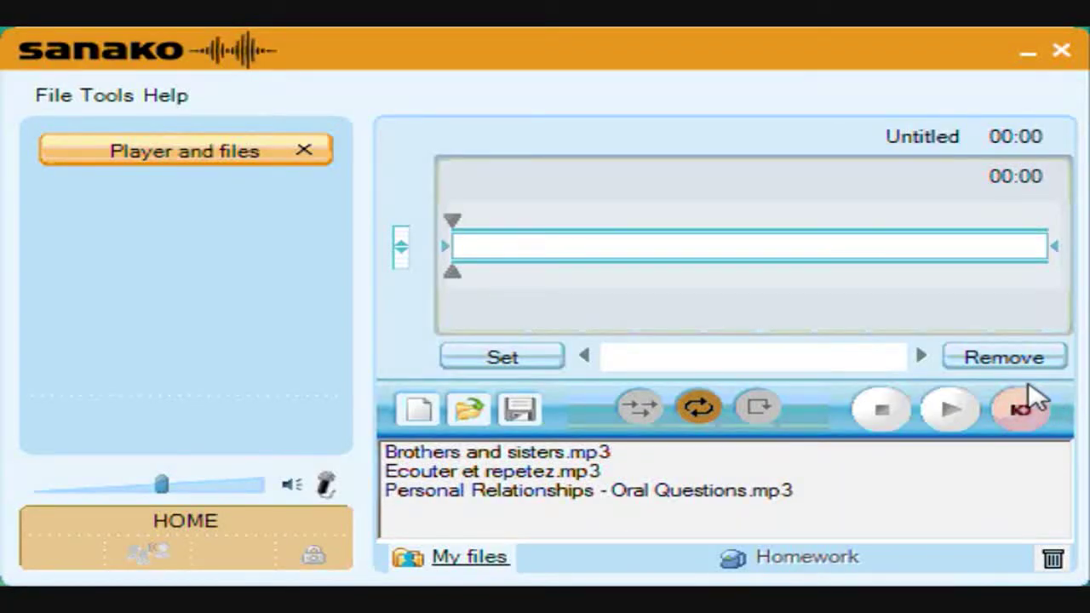
# Record eight seconds of voice into the Untitled recording, stop, and bring up its save dialog
pyautogui.click(1023, 407)
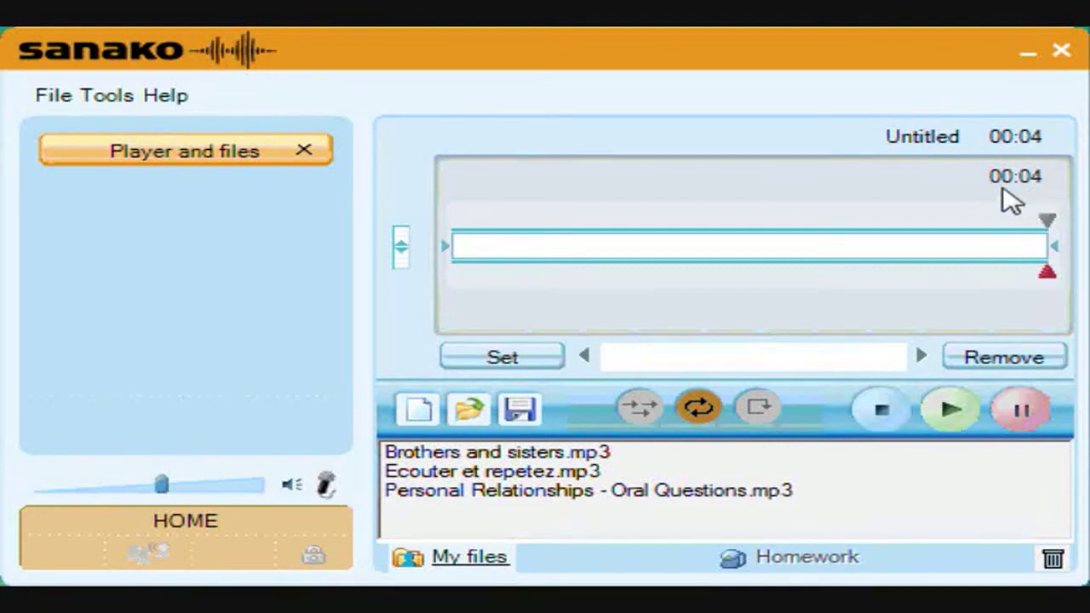
pyautogui.click(1033, 414)
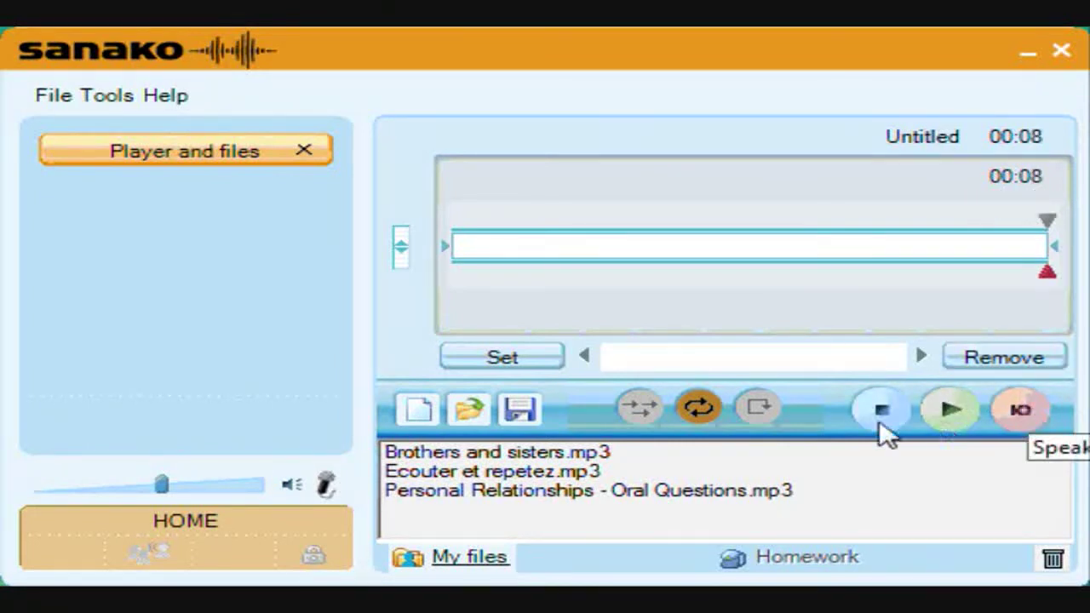
pyautogui.click(878, 427)
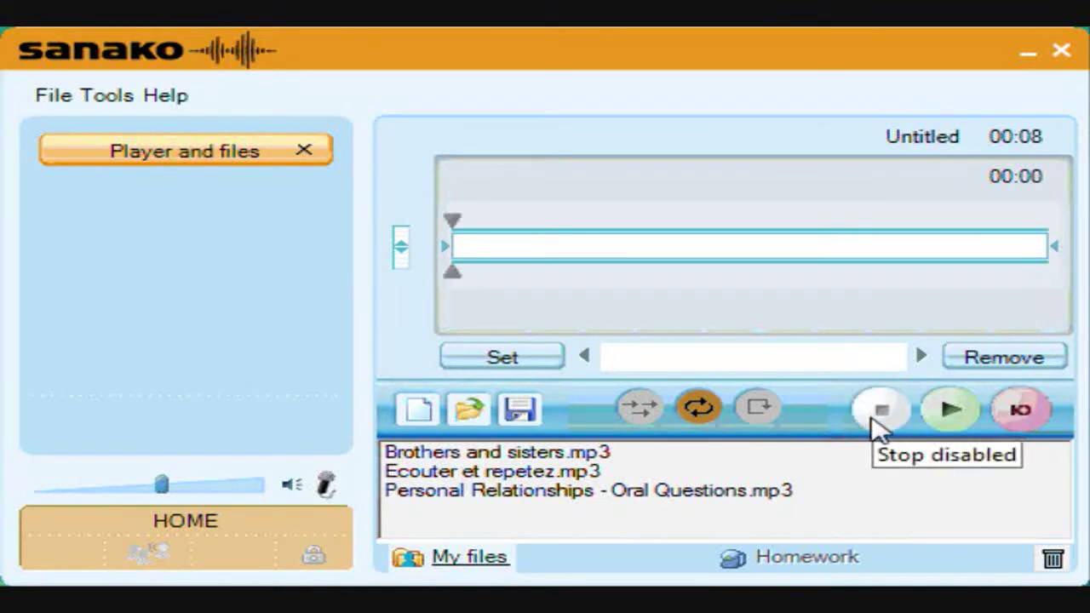
pyautogui.click(521, 413)
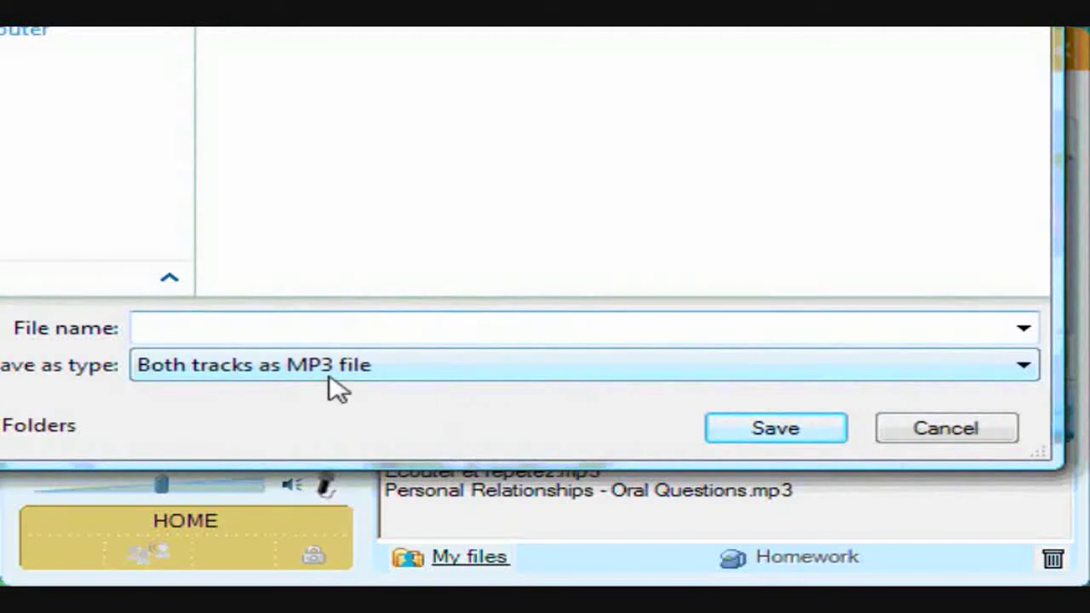
pyautogui.click(1027, 368)
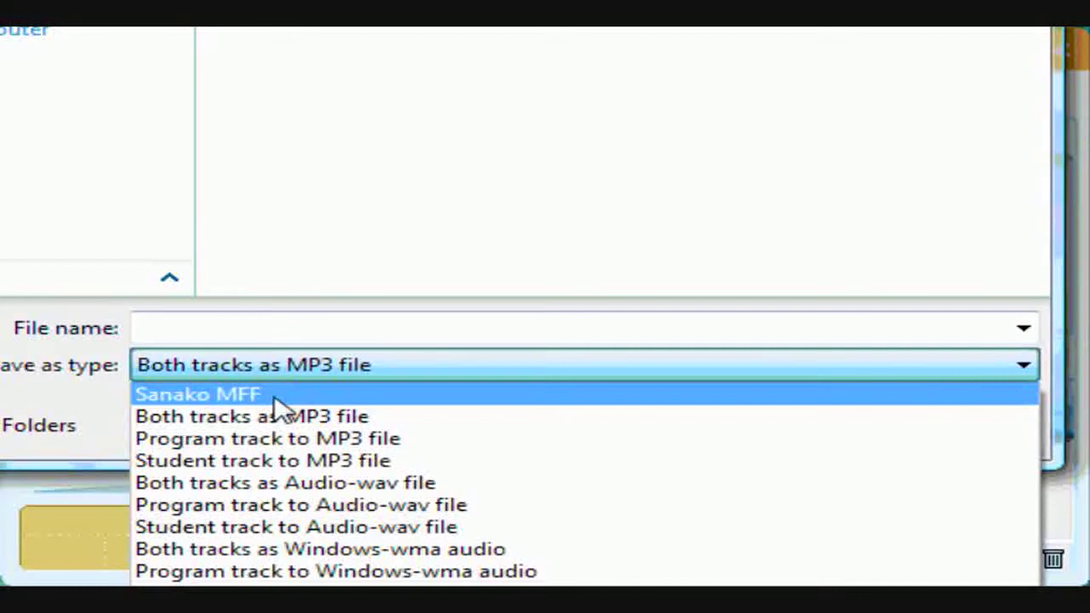
pyautogui.click(488, 233)
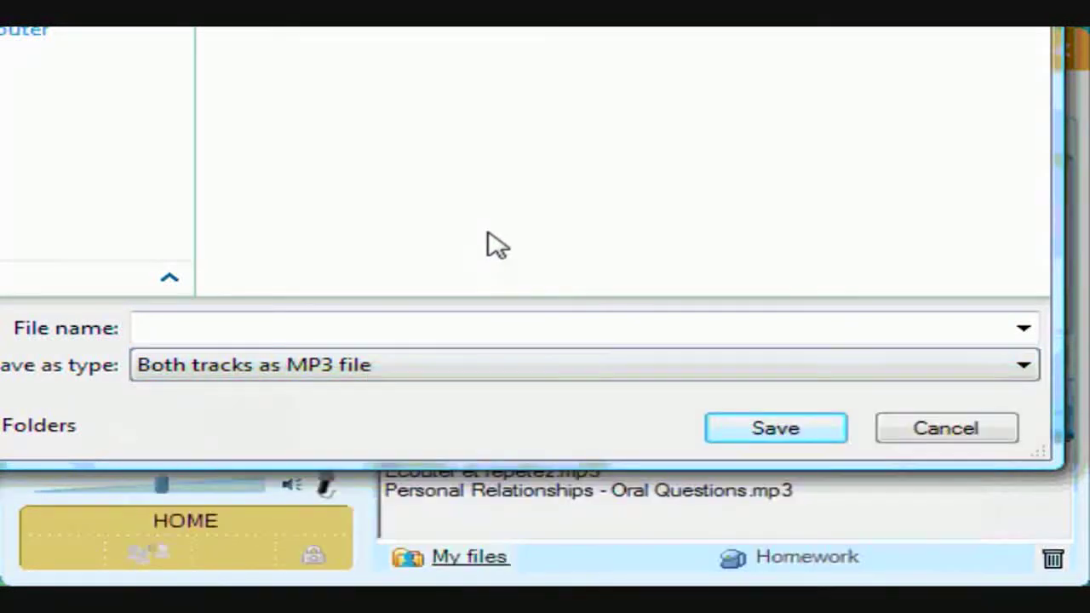
pyautogui.click(940, 435)
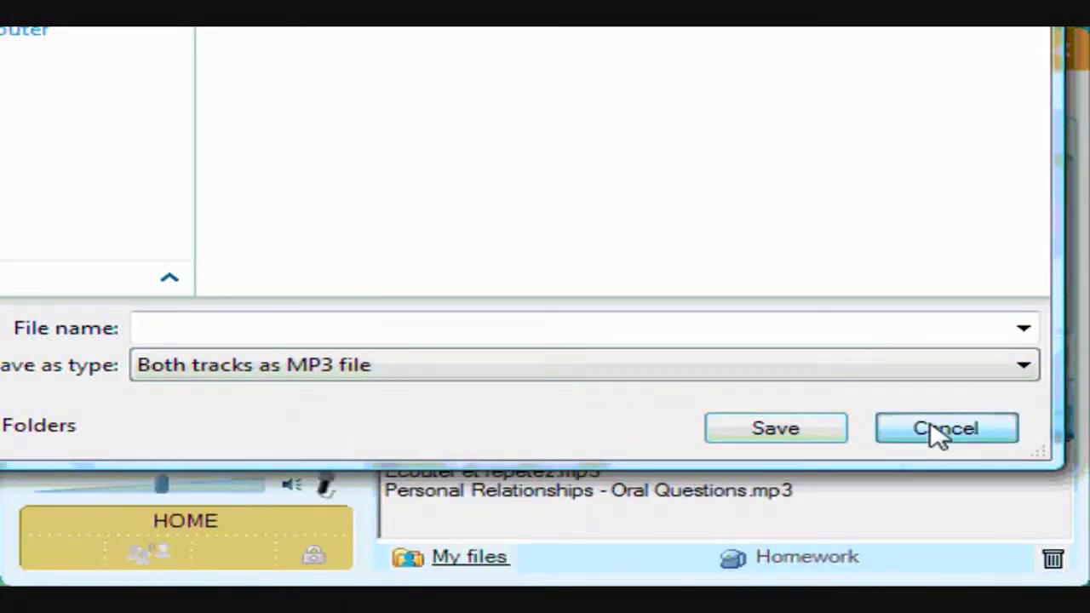
pyautogui.click(329, 330)
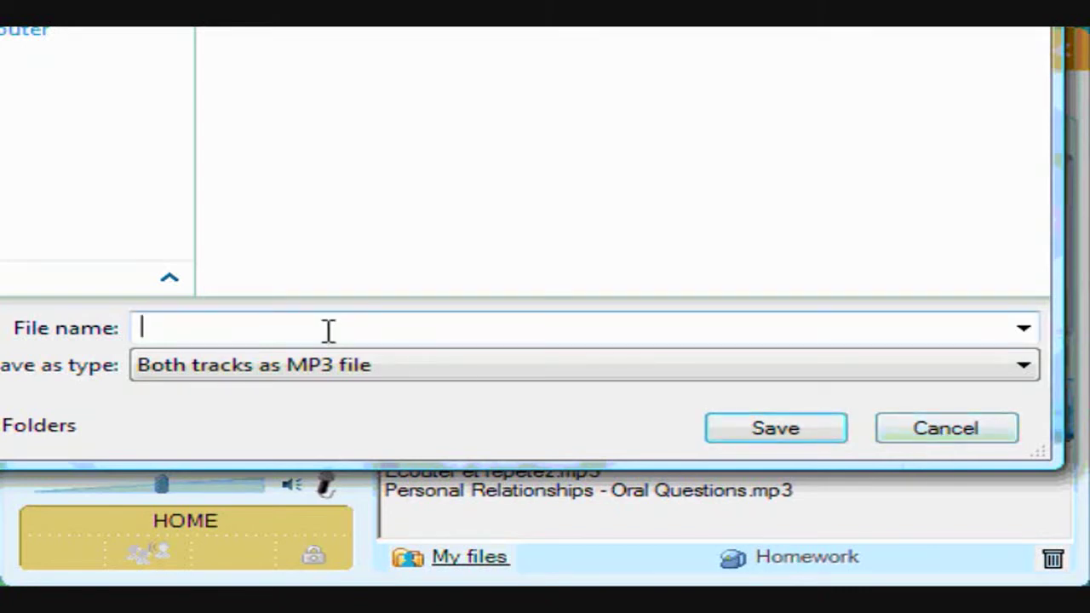
pyautogui.write('file')
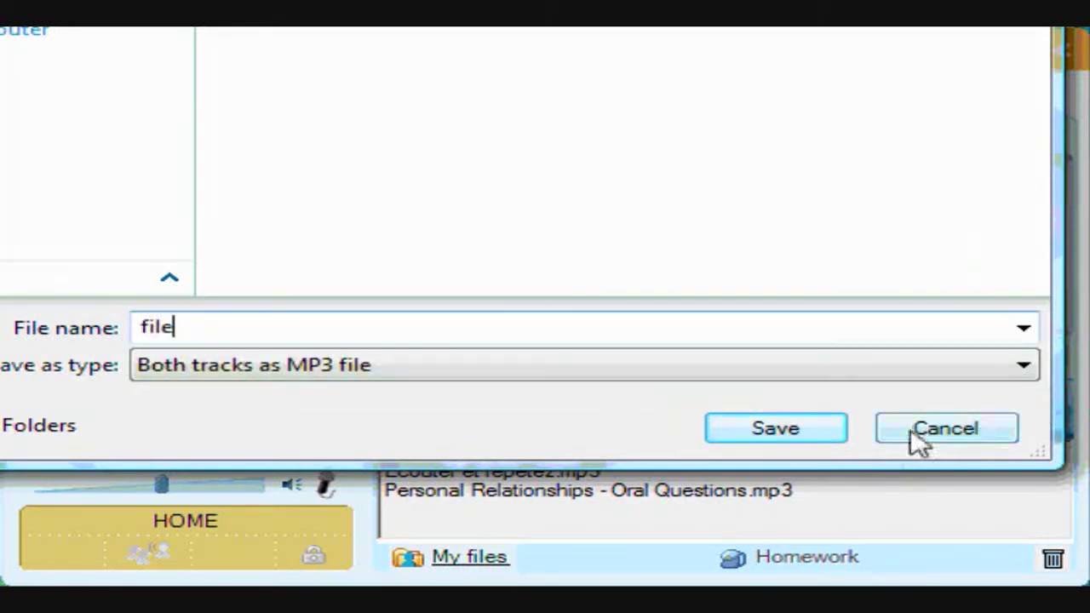
pyautogui.click(968, 431)
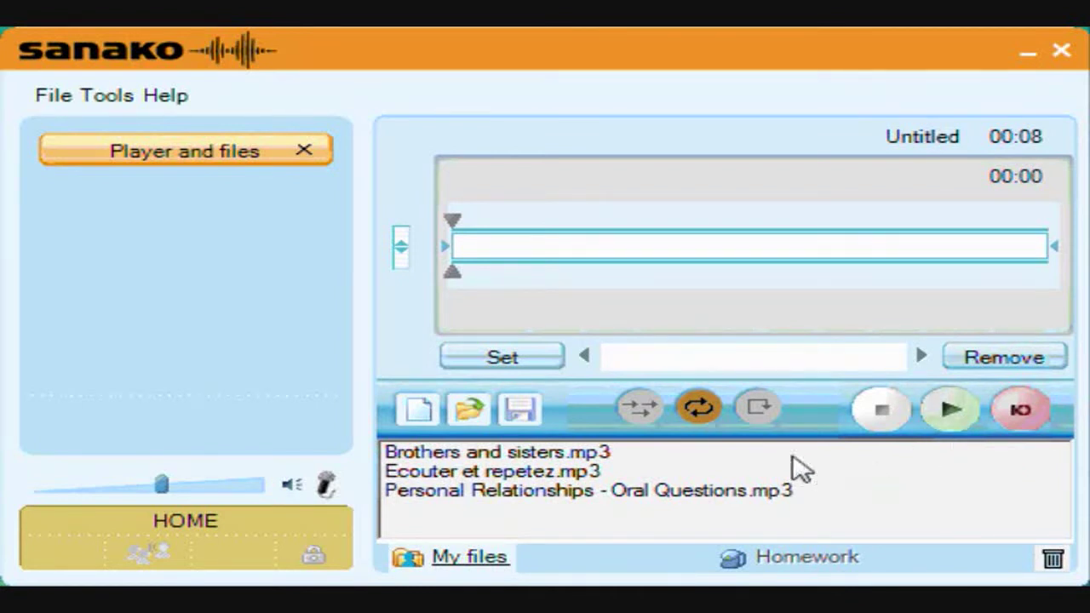
pyautogui.click(471, 412)
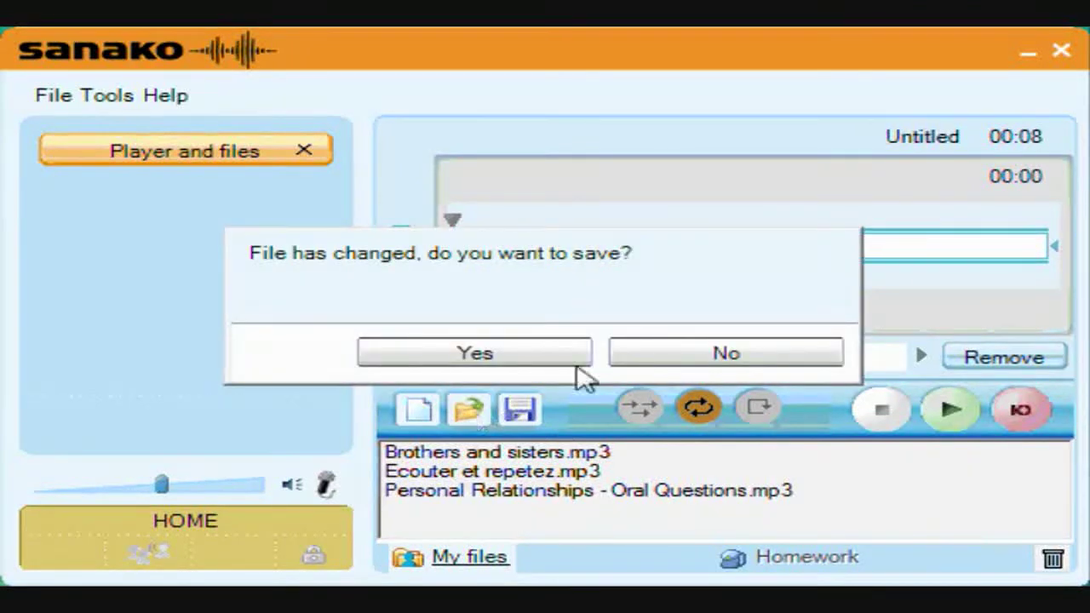
pyautogui.click(622, 353)
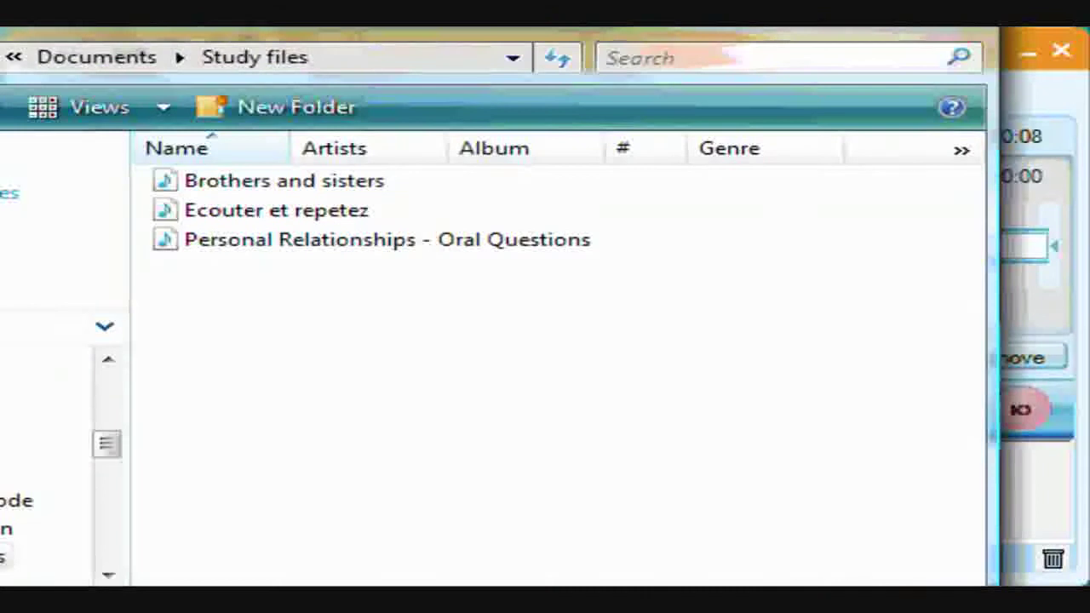
pyautogui.hotkey('ctrl', 'a')
pyautogui.press('Return')
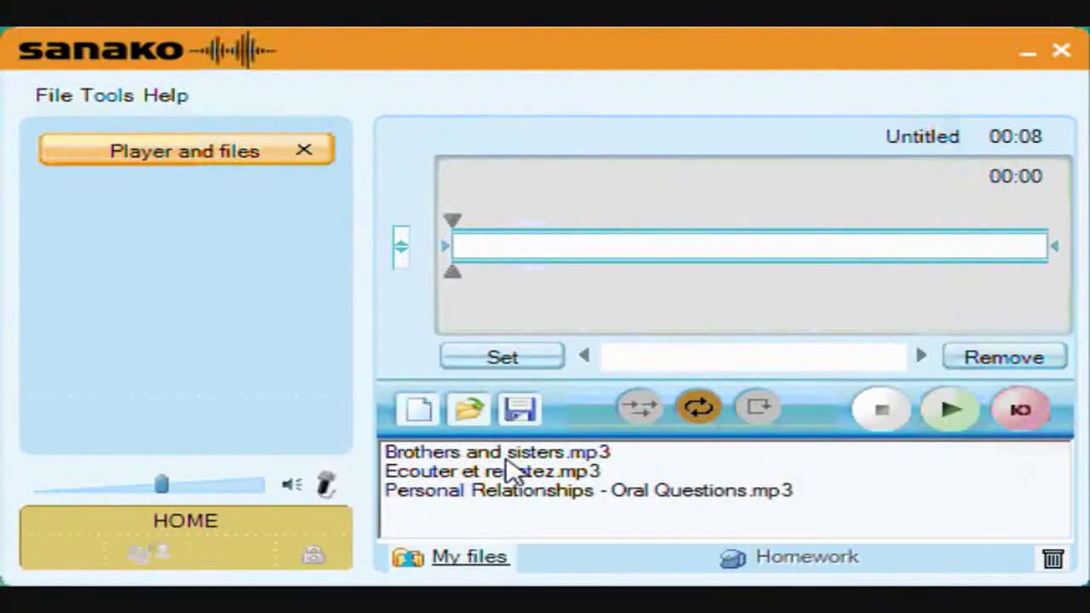
# Load Brothers and sisters.mp3 into the player and play it, pausing once
pyautogui.doubleClick(509, 455)
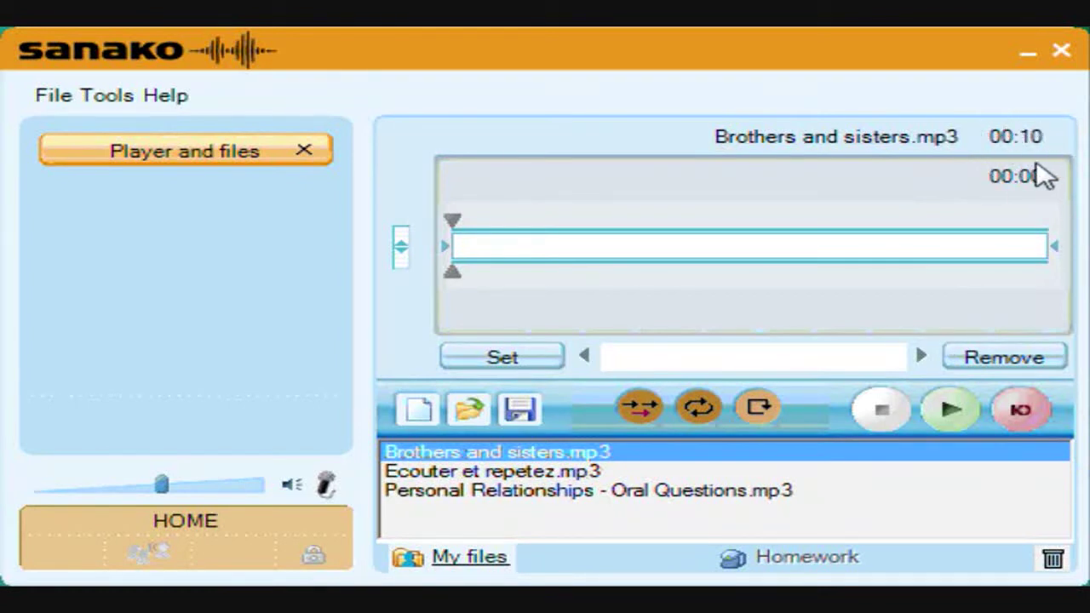
pyautogui.click(950, 411)
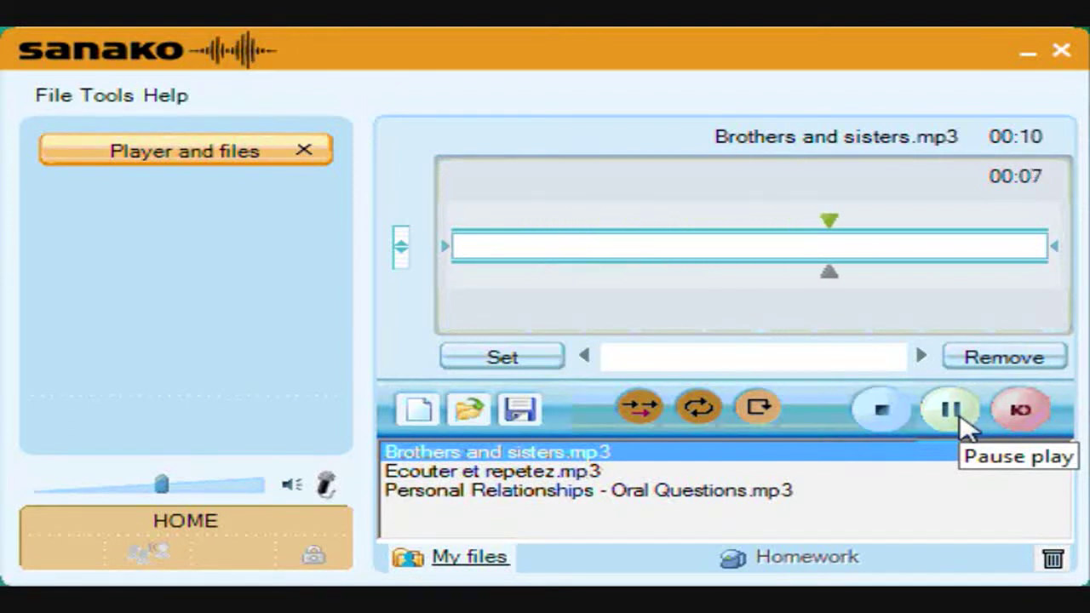
pyautogui.click(954, 412)
pyautogui.click(954, 412)
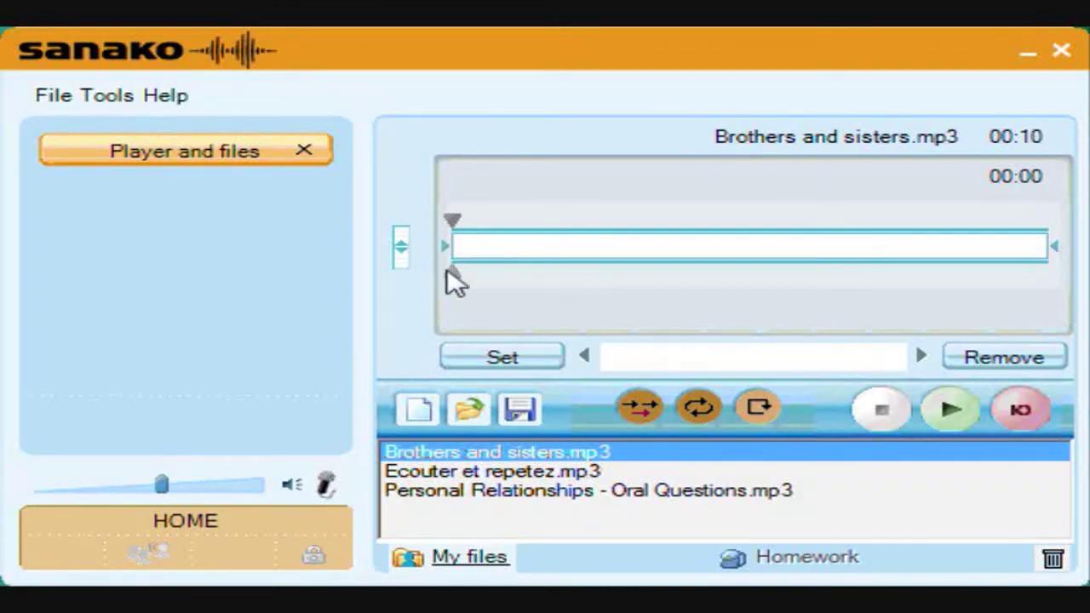
# Move playback to 00:04, resume playing, and set bookmark 1 there
pyautogui.moveTo(456, 274)
pyautogui.mouseDown()
pyautogui.moveTo(952, 286)
pyautogui.moveTo(341, 284)
pyautogui.mouseUp()
pyautogui.click(952, 410)
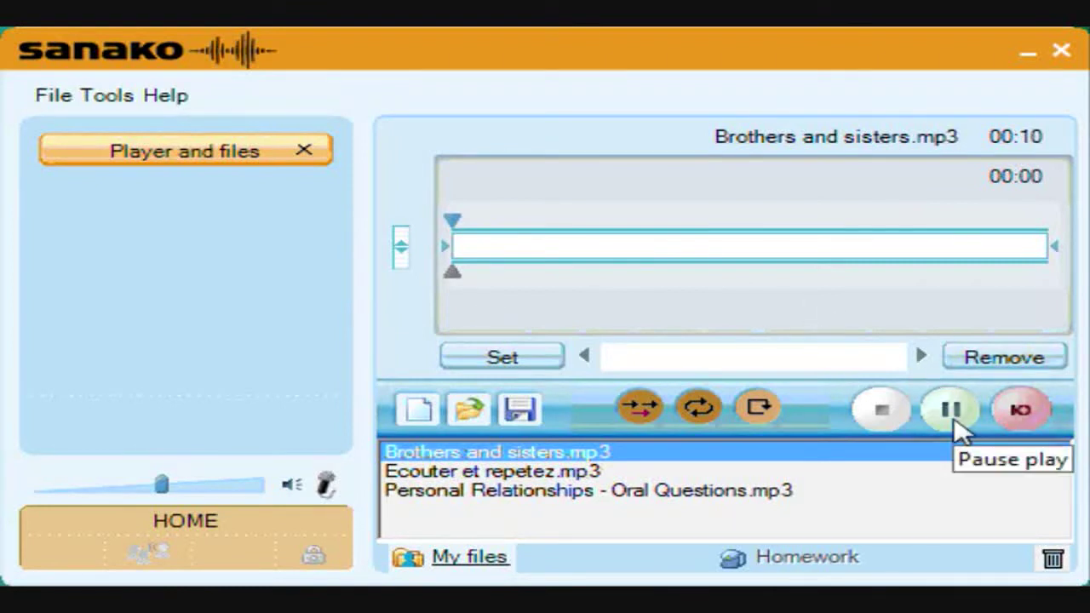
pyautogui.click(502, 358)
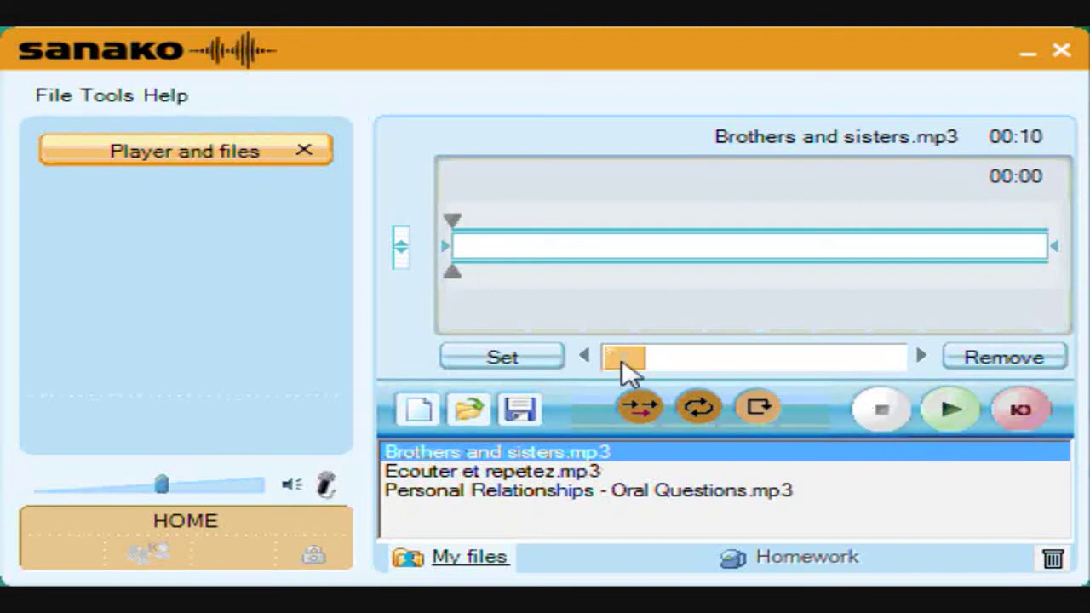
pyautogui.moveTo(623, 371)
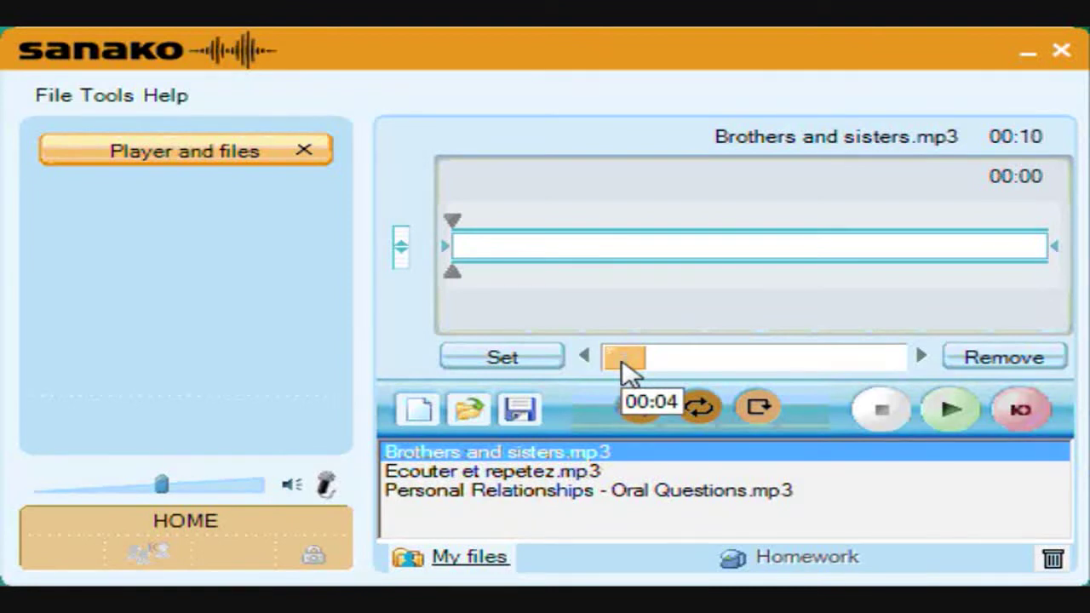
pyautogui.click(623, 359)
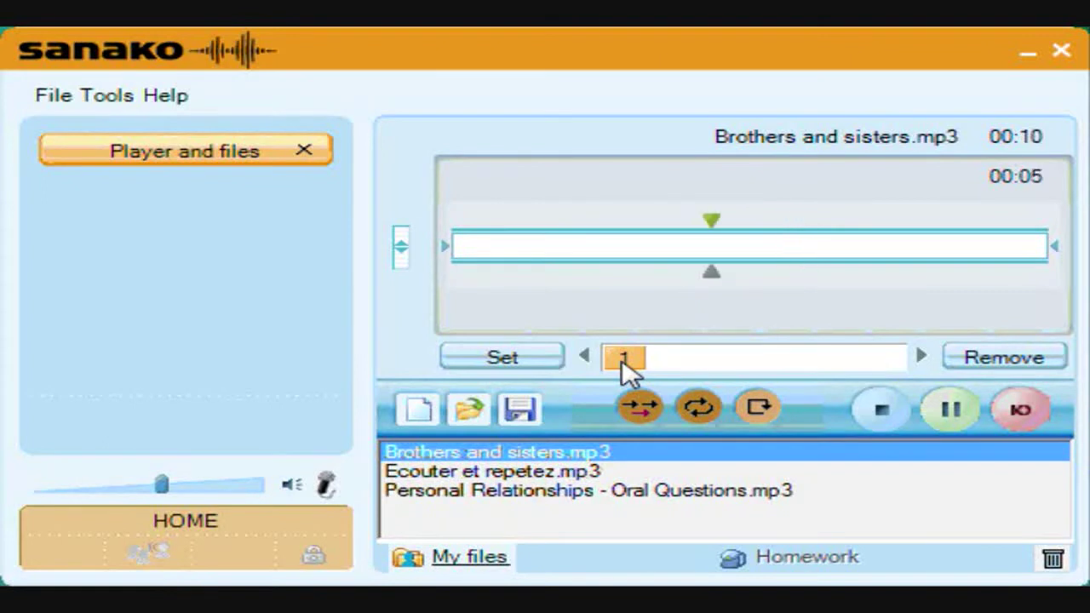
pyautogui.click(886, 417)
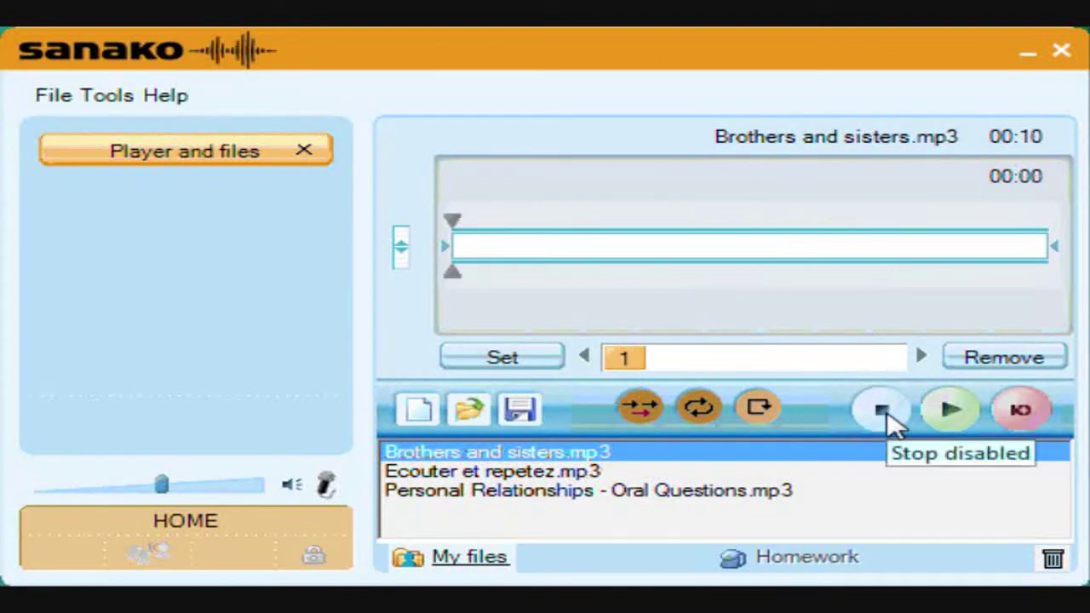
pyautogui.click(1017, 359)
pyautogui.click(1018, 362)
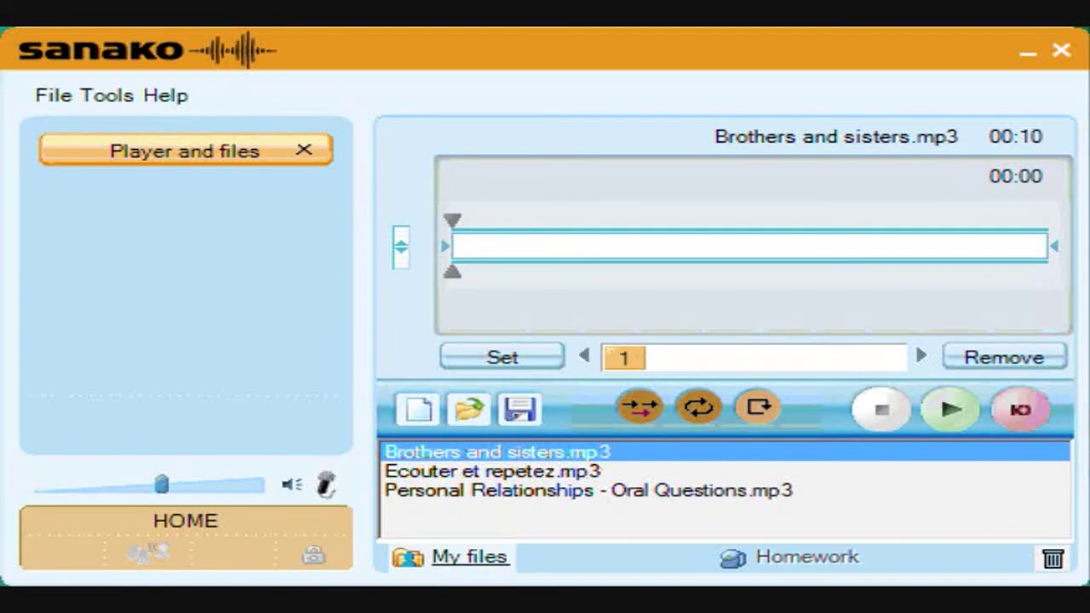
pyautogui.doubleClick(624, 357)
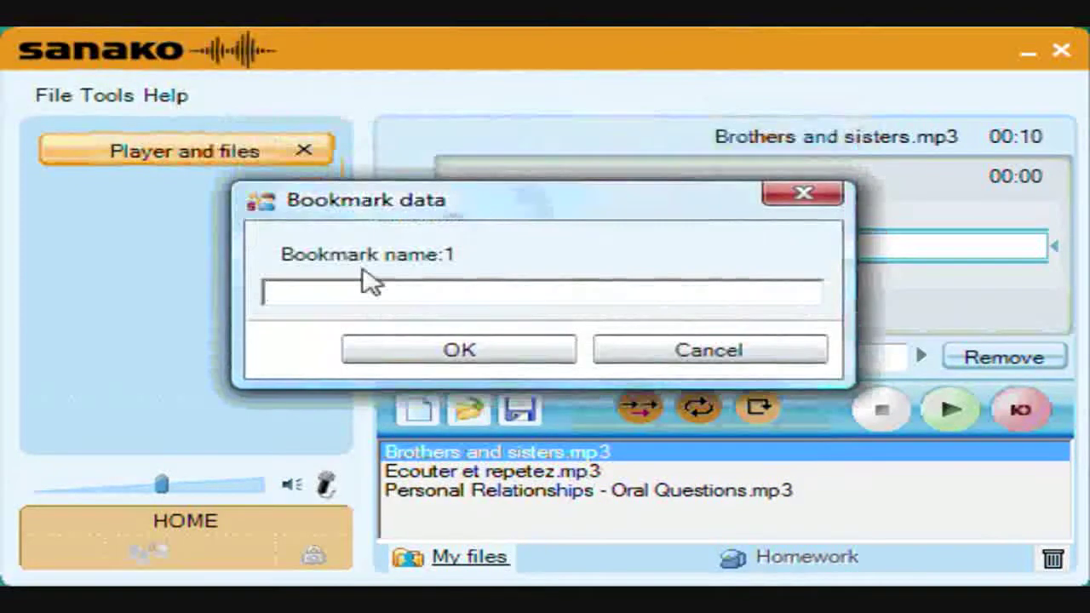
pyautogui.click(706, 367)
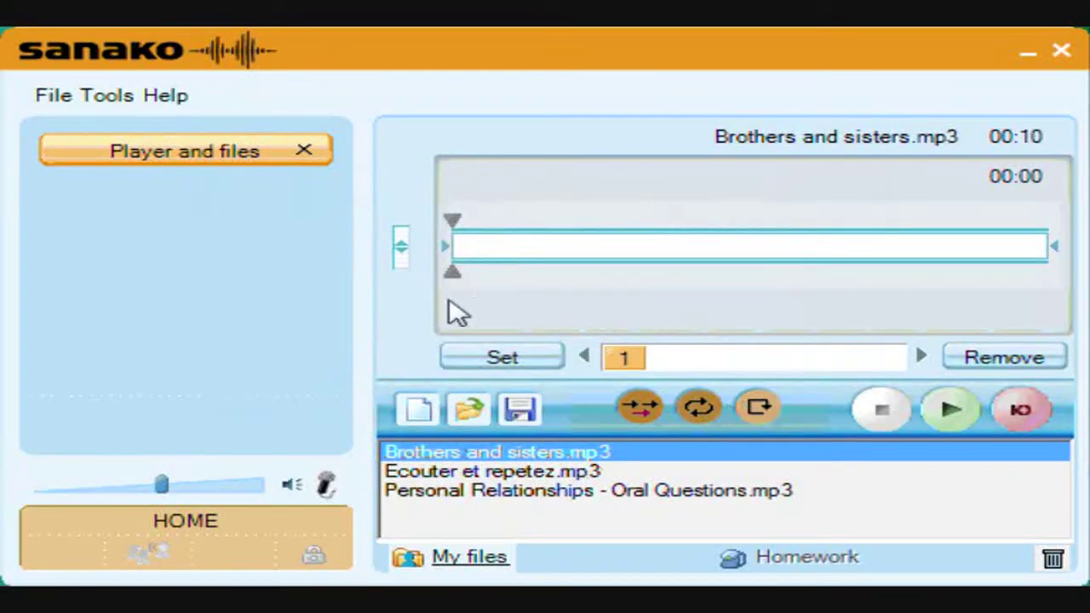
pyautogui.moveTo(458, 274); pyautogui.dragTo(1082, 292)
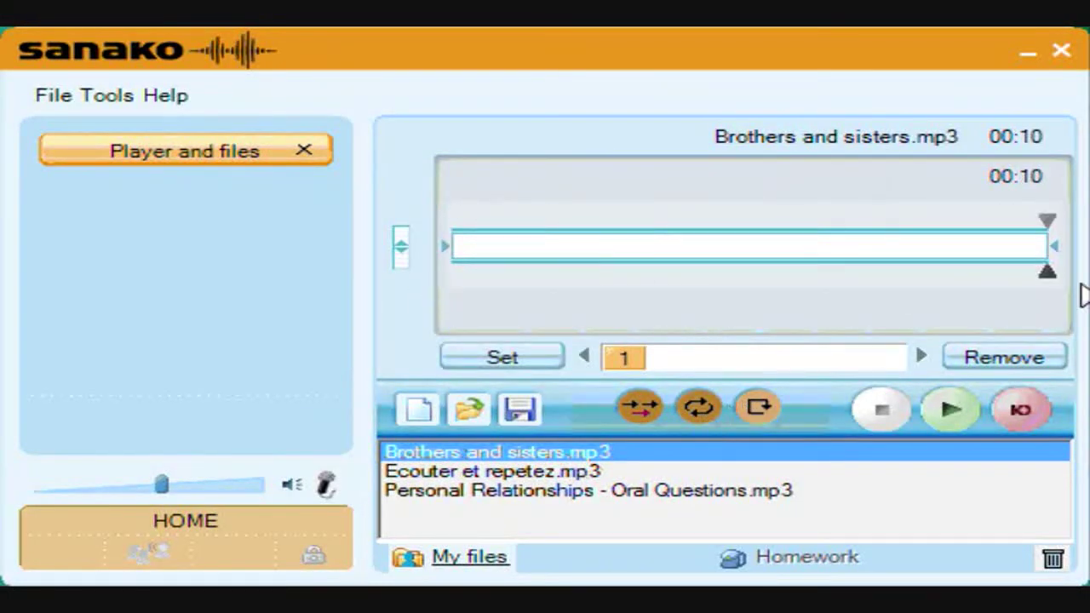
# Rewind Brothers and sisters.mp3, shorten the loop end, enable Repeat, and play the looped section
pyautogui.click(758, 411)
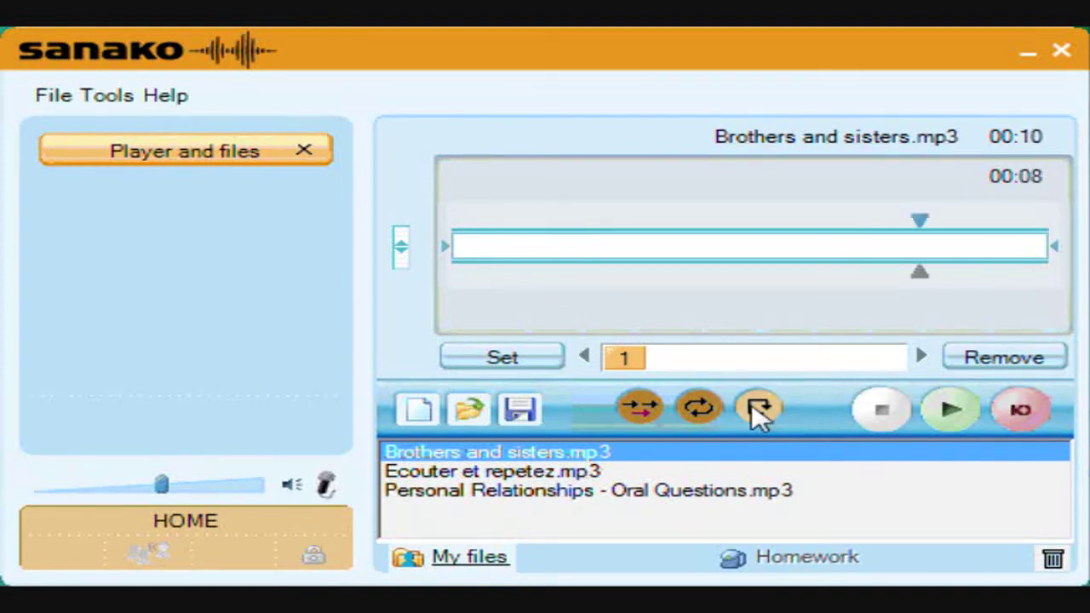
pyautogui.click(758, 410)
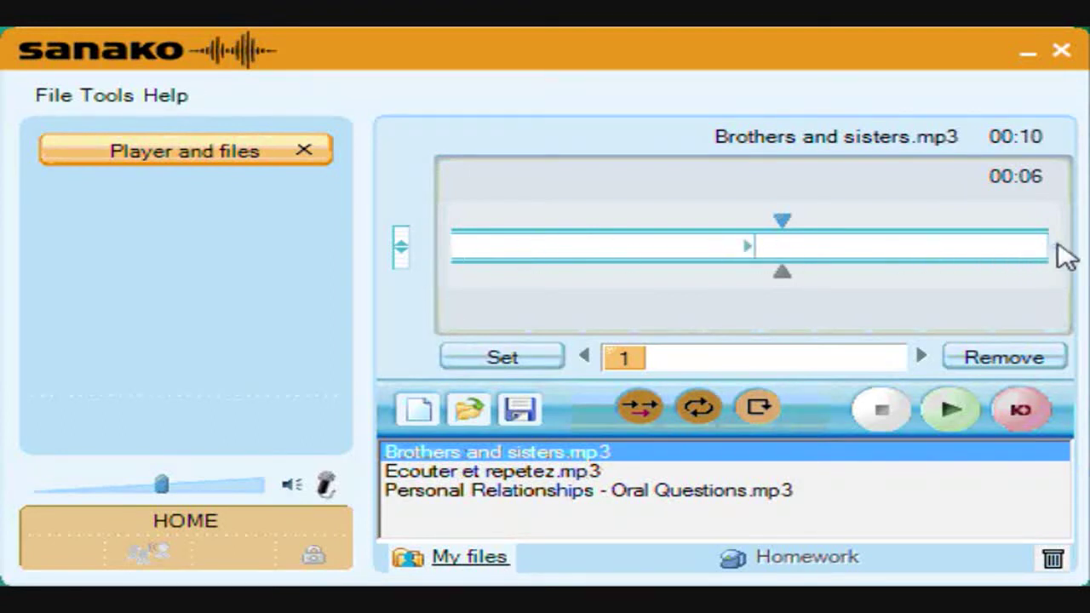
pyautogui.moveTo(1060, 254)
pyautogui.mouseDown()
pyautogui.moveTo(912, 265)
pyautogui.moveTo(915, 275)
pyautogui.mouseUp()
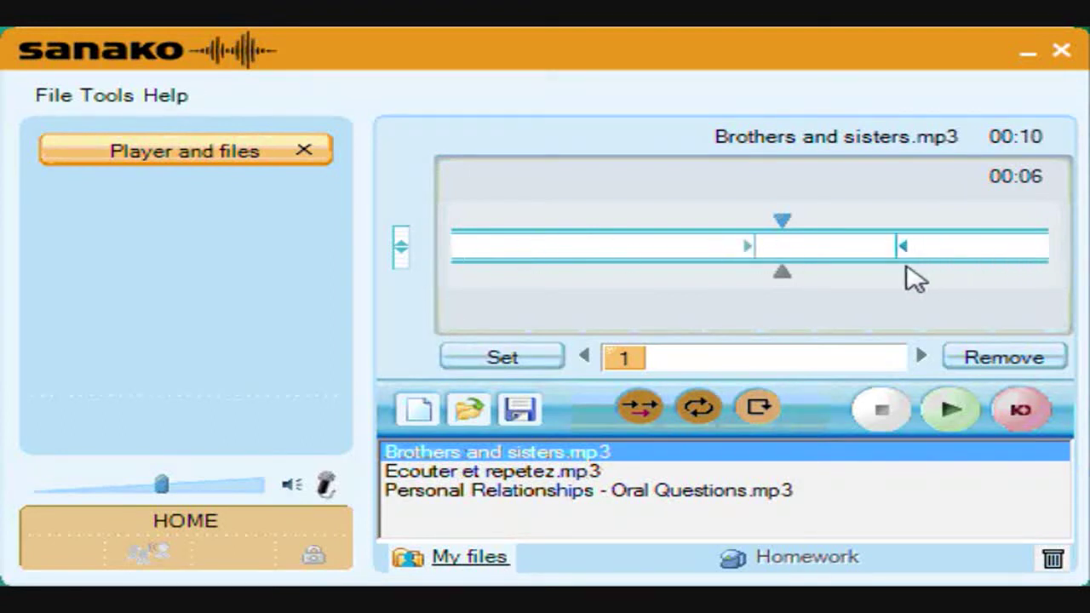
pyautogui.click(698, 412)
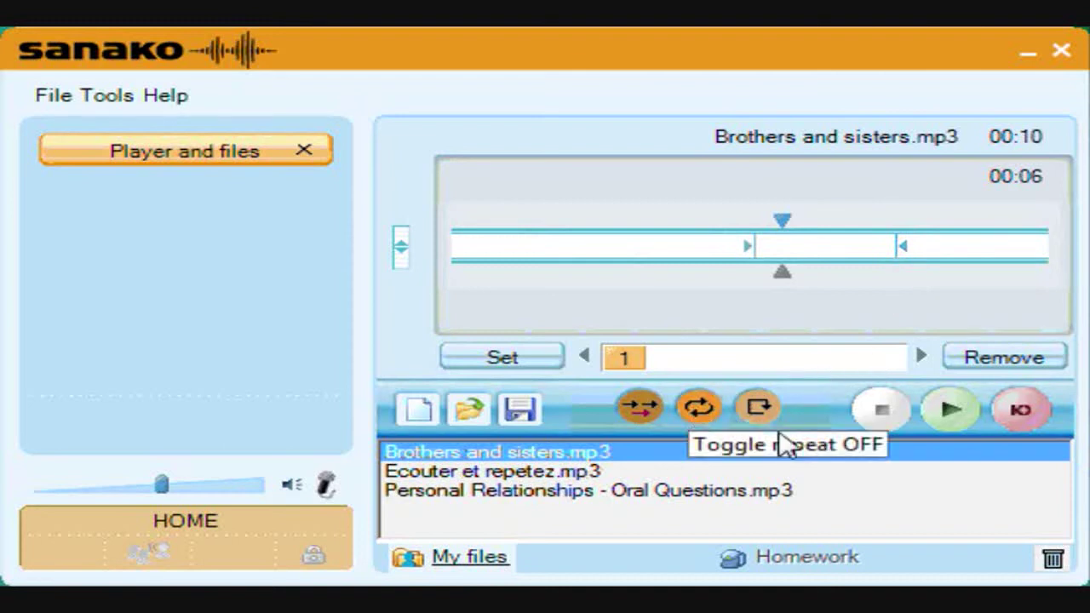
pyautogui.click(947, 412)
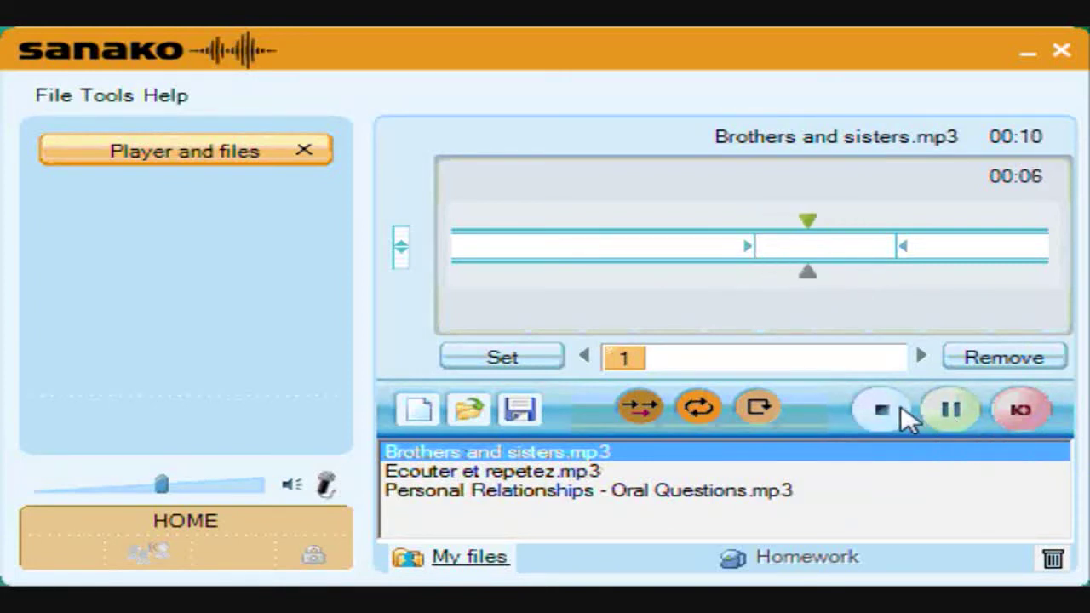
pyautogui.click(908, 418)
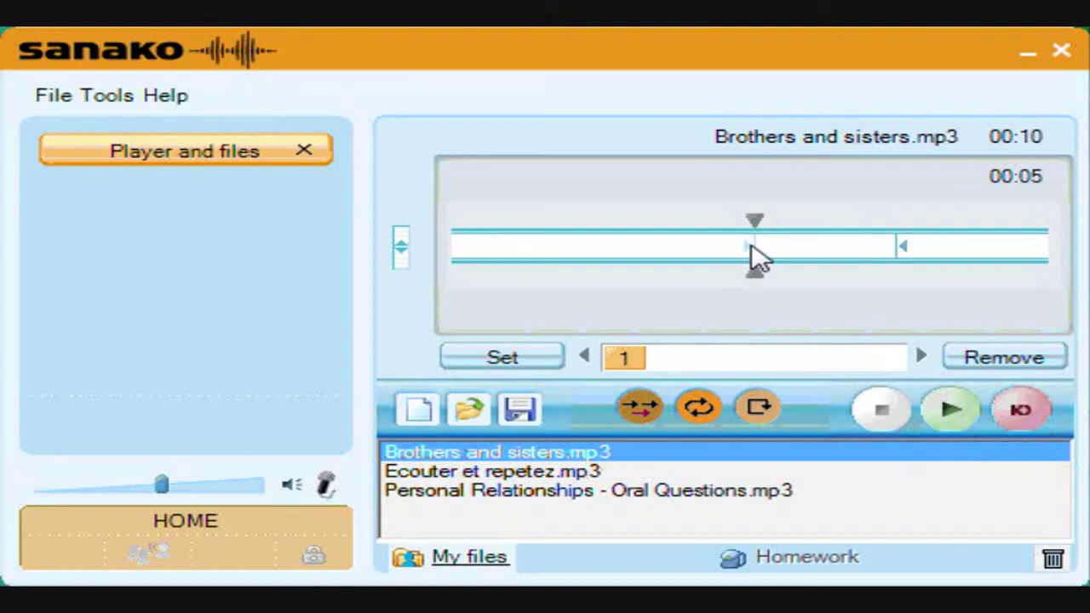
# Drag the loop markers and playback position back to the full track, then select Ecouter et repetez.mp3
pyautogui.moveTo(749, 244); pyautogui.dragTo(446, 249)
pyautogui.moveTo(900, 244); pyautogui.dragTo(1051, 247)
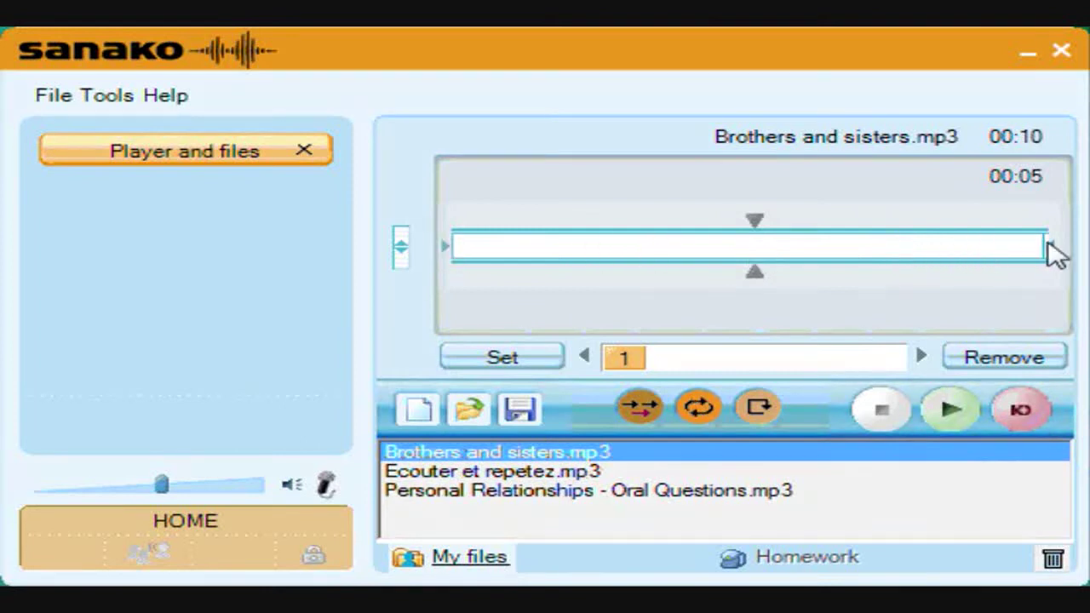
pyautogui.moveTo(762, 273); pyautogui.dragTo(453, 272)
pyautogui.click(498, 473)
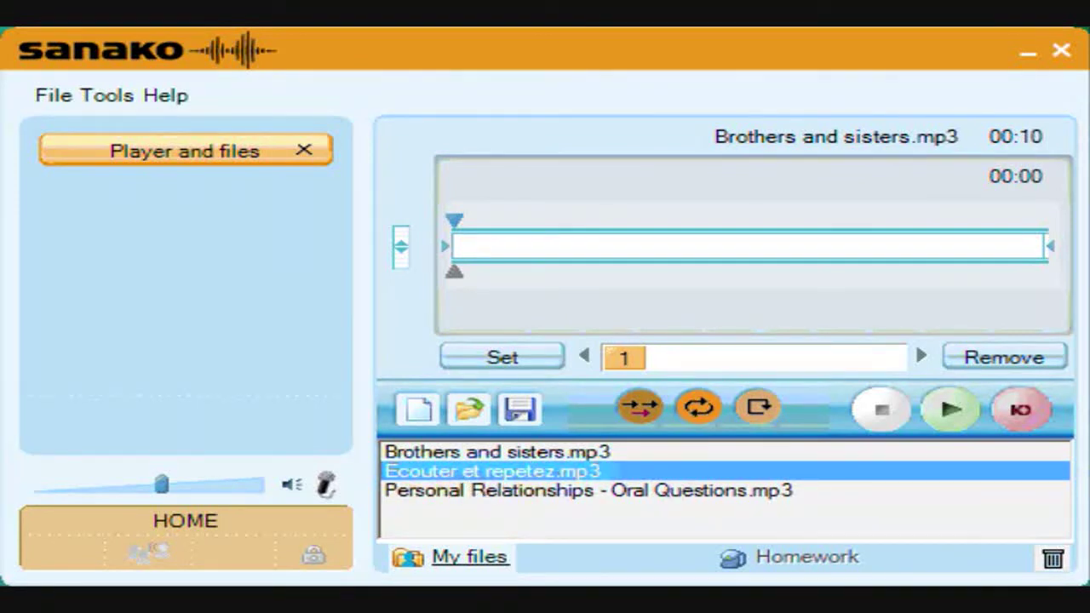
# Load Ecouter et repetez.mp3 (00:09), play it twice, and open the save dialog
pyautogui.click(1022, 411)
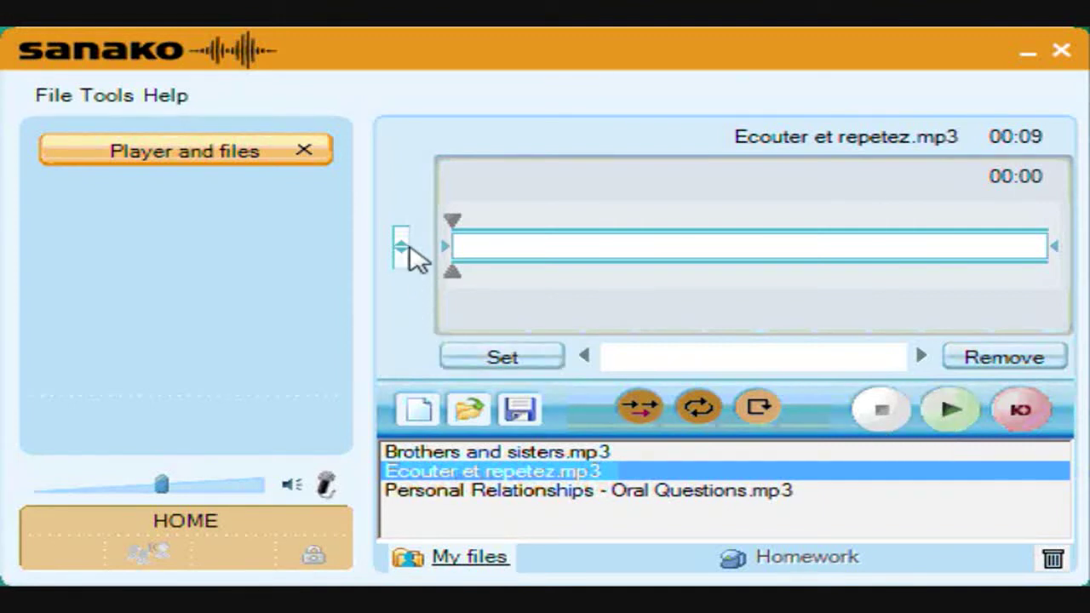
pyautogui.moveTo(406, 260); pyautogui.dragTo(414, 272)
pyautogui.click(946, 429)
pyautogui.click(952, 413)
pyautogui.click(522, 412)
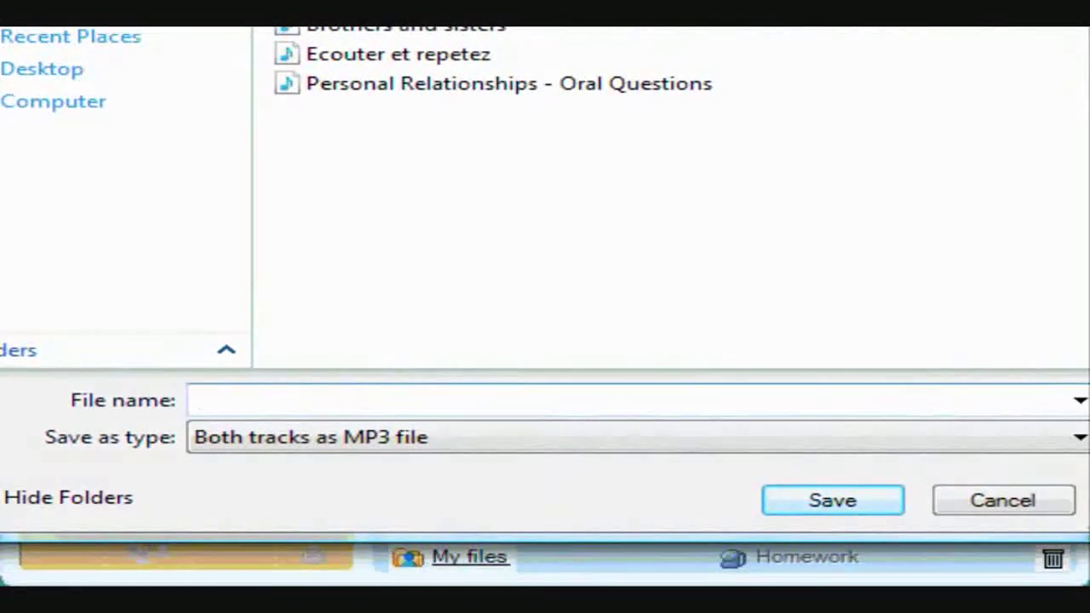
pyautogui.click(1079, 437)
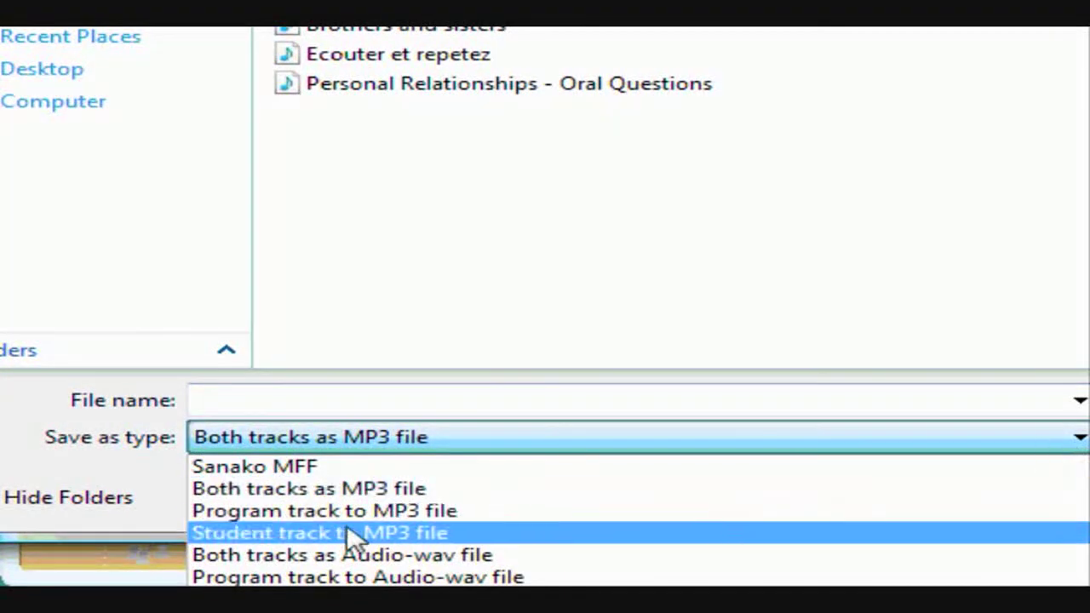
pyautogui.click(300, 473)
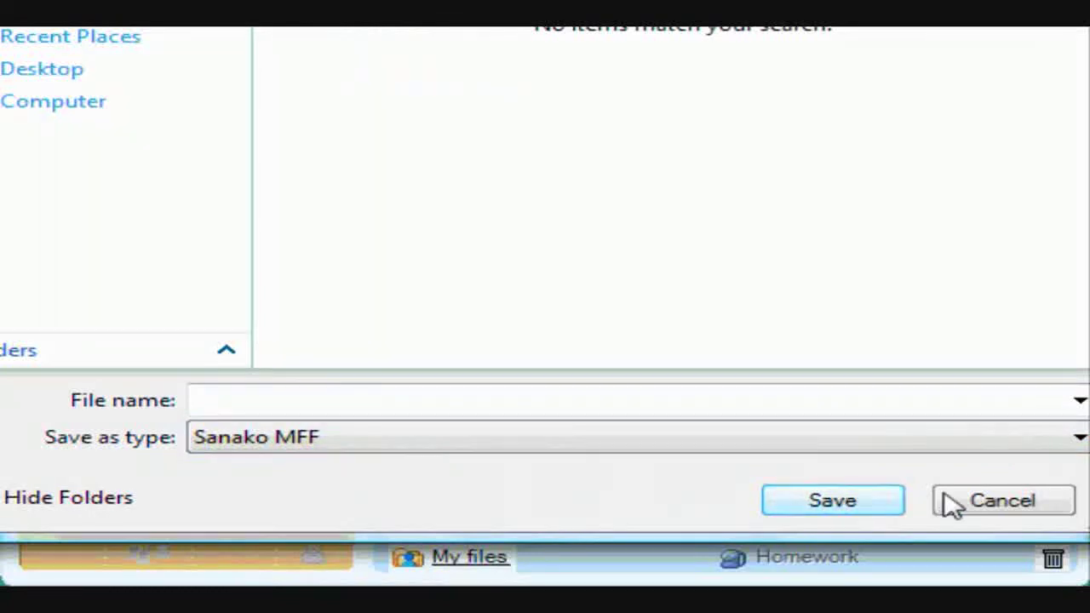
pyautogui.click(983, 506)
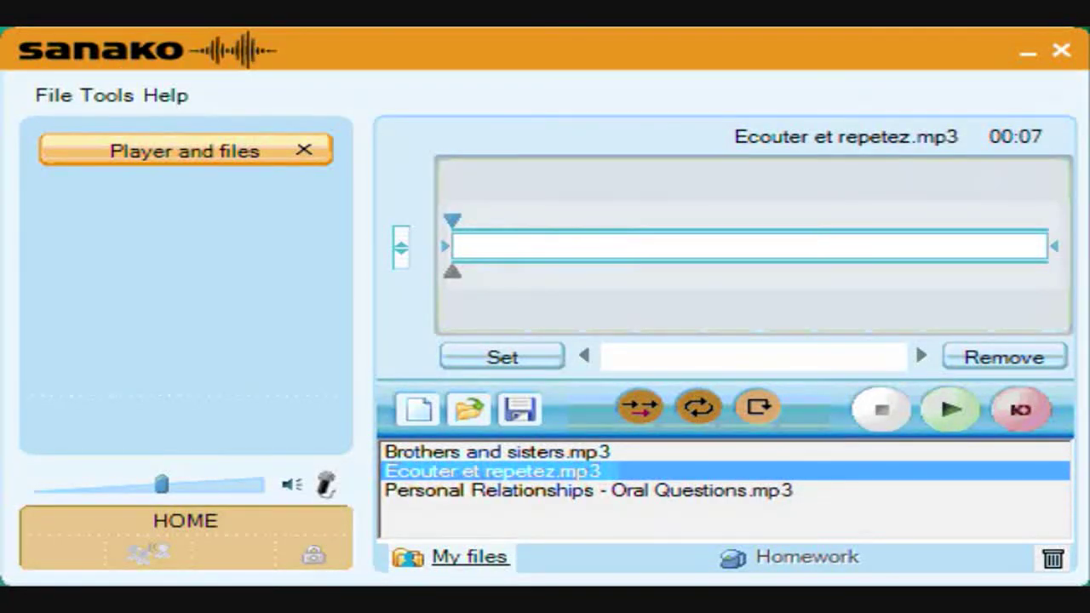
pyautogui.click(120, 103)
# Tick Audio Graph in Settings, then load Personal Relationships - Oral Questions.mp3 (00:08) from My files
pyautogui.click(199, 173)
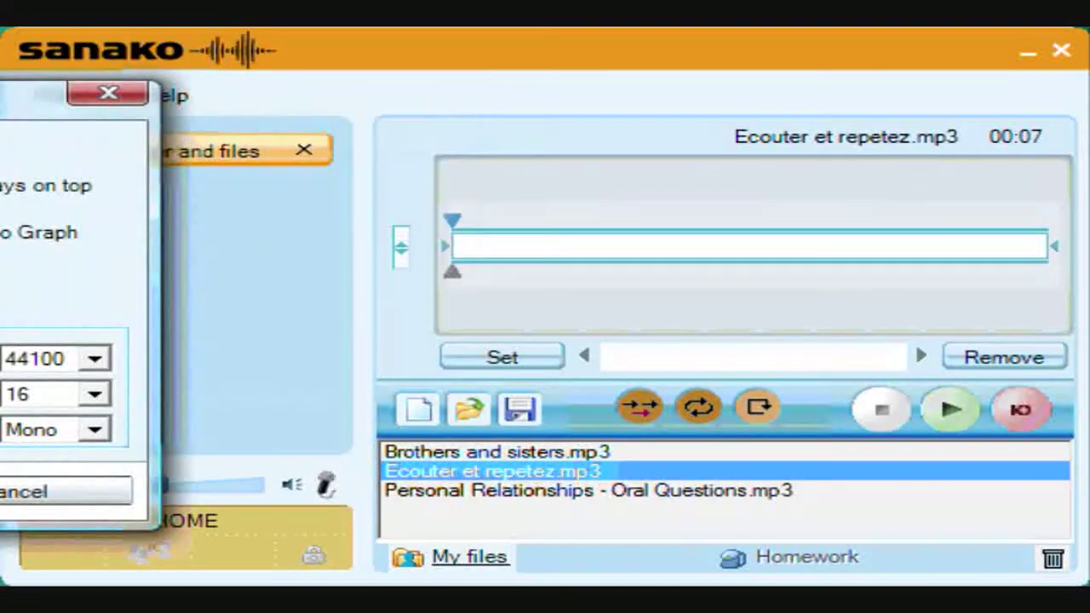
pyautogui.moveTo(0, 114); pyautogui.dragTo(628, 114)
pyautogui.click(624, 228)
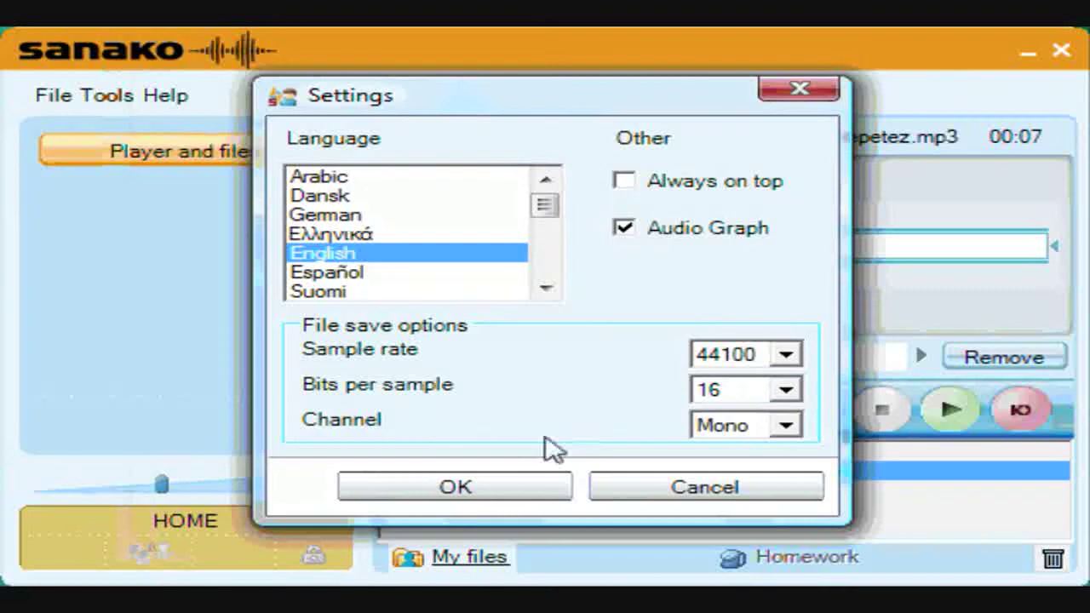
pyautogui.click(460, 493)
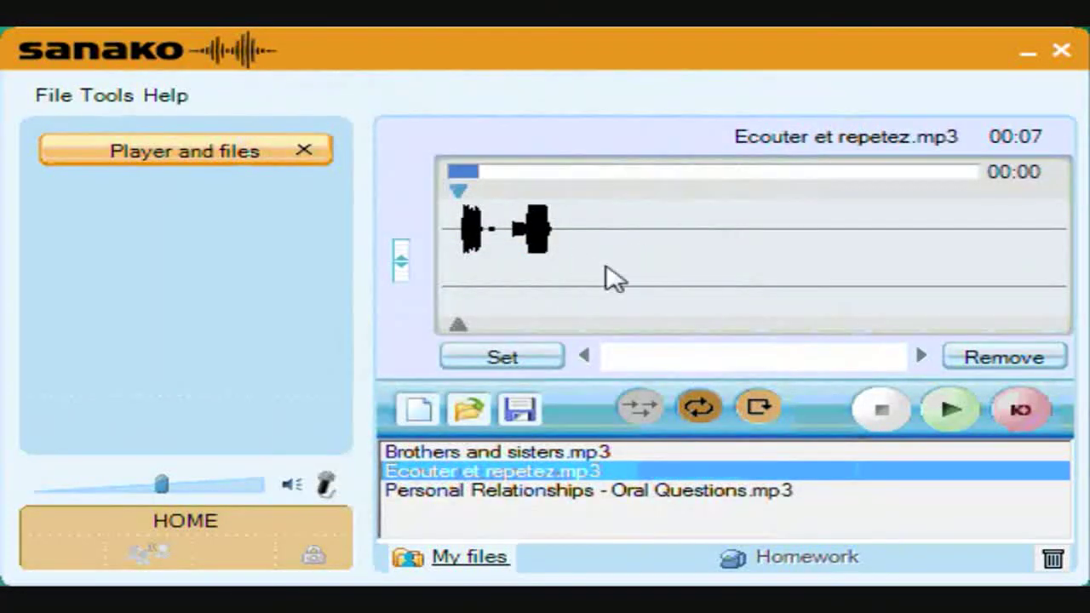
pyautogui.click(587, 490)
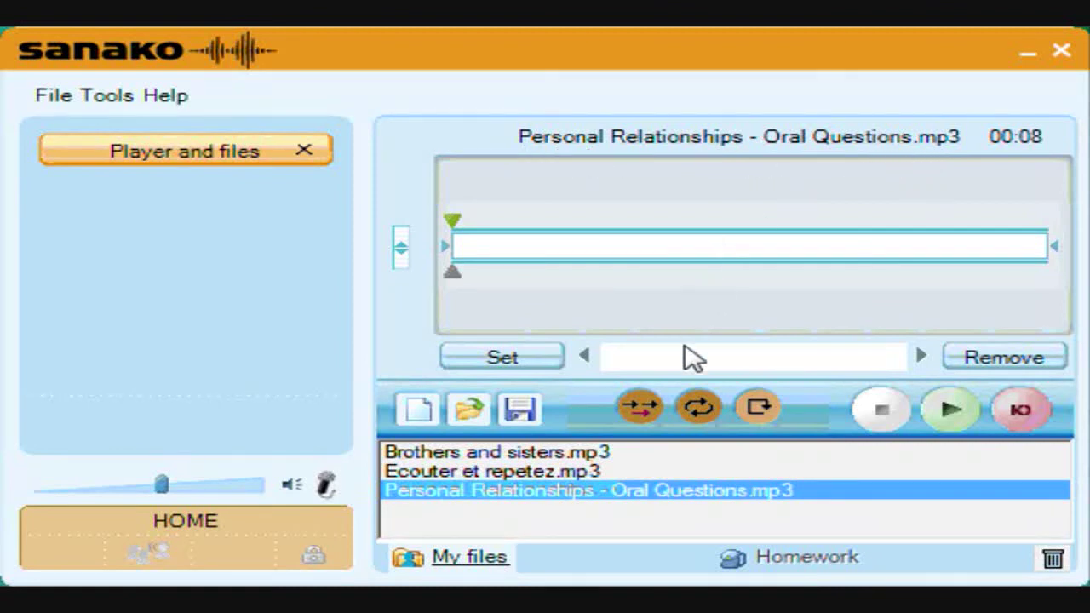
# Play Personal Relationships - Oral Questions.mp3 and start playback with Voice Insert switched on
pyautogui.click(950, 414)
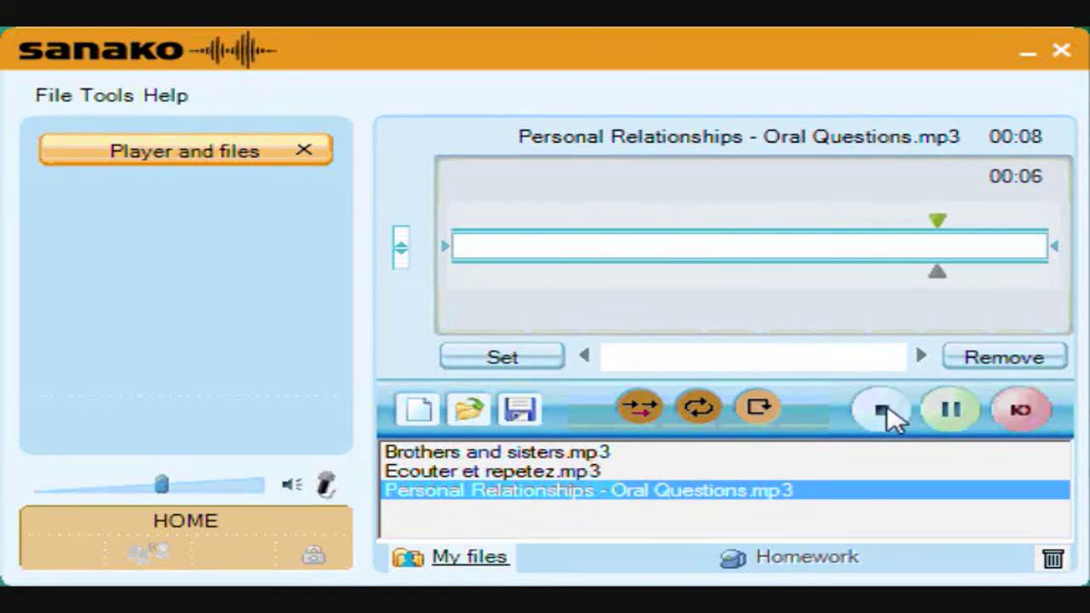
pyautogui.click(646, 410)
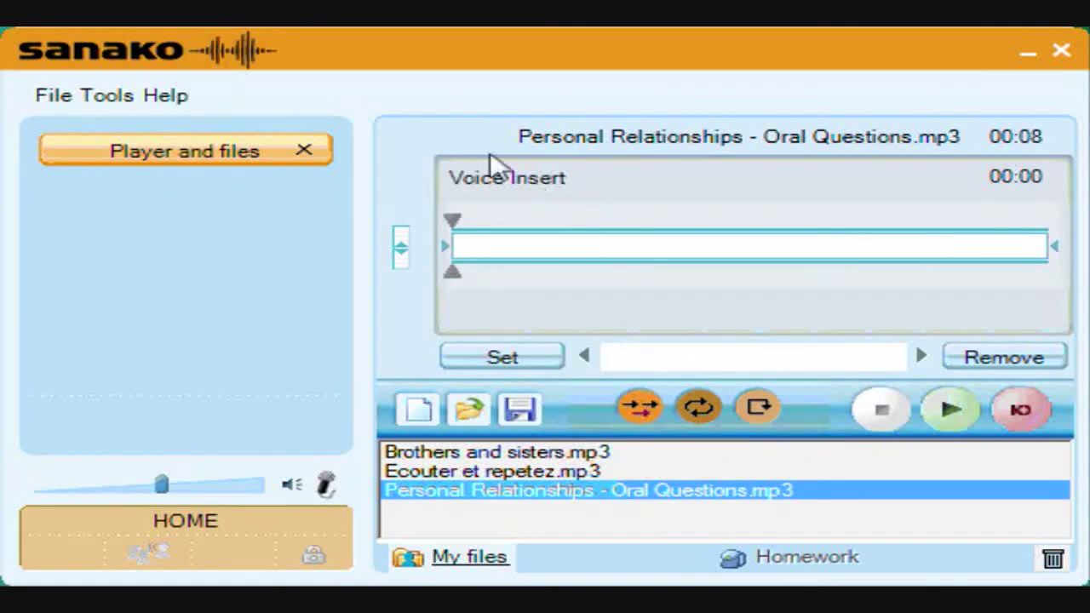
pyautogui.click(963, 408)
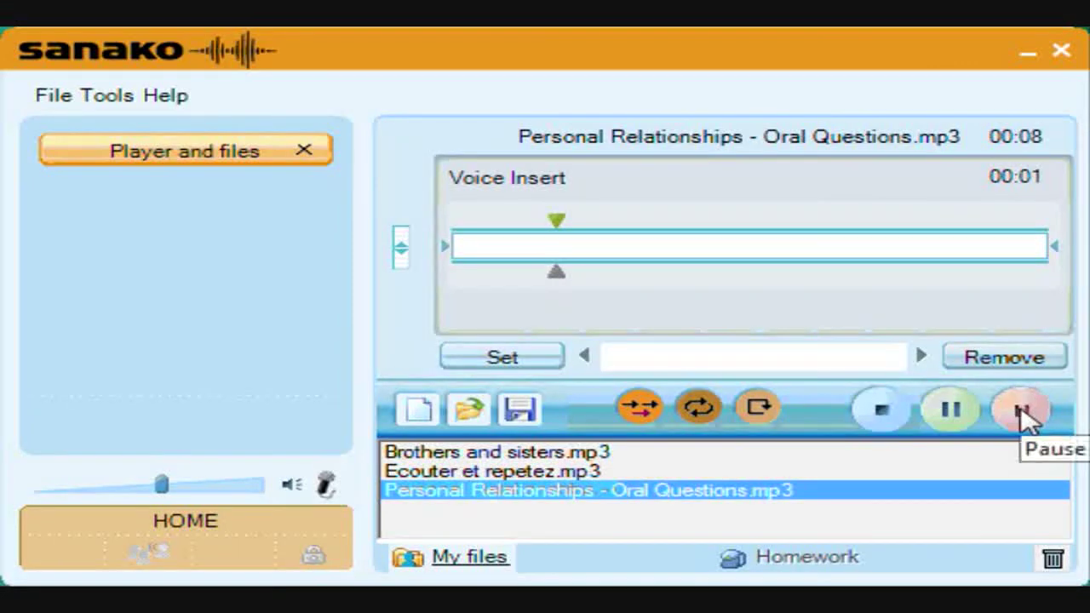
# Record two spoken voice inserts mid-track, extending it to 00:13, then stop playback
pyautogui.click(1023, 415)
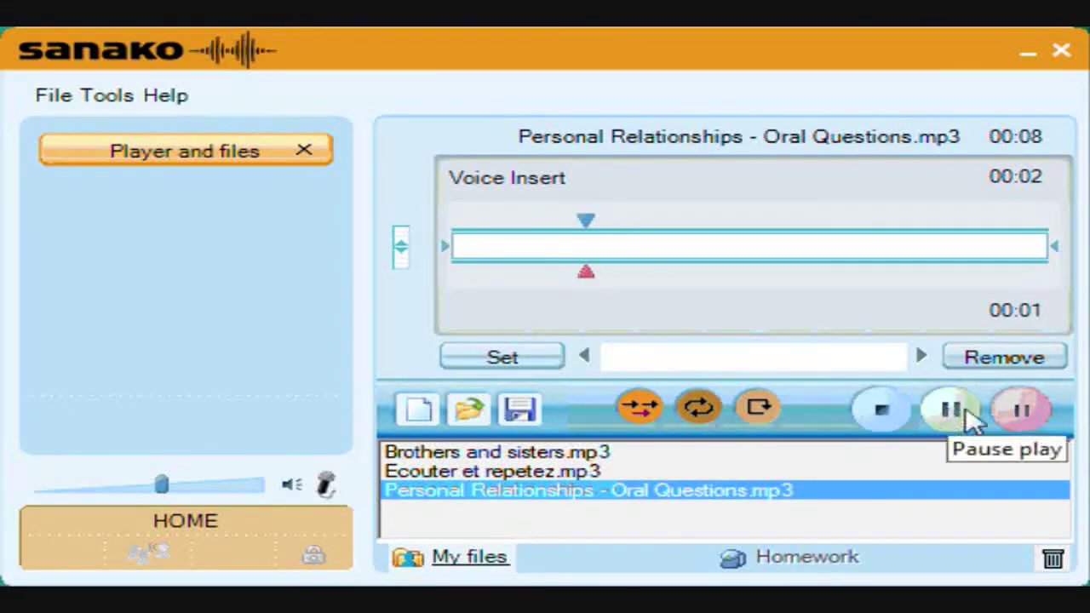
pyautogui.click(1037, 417)
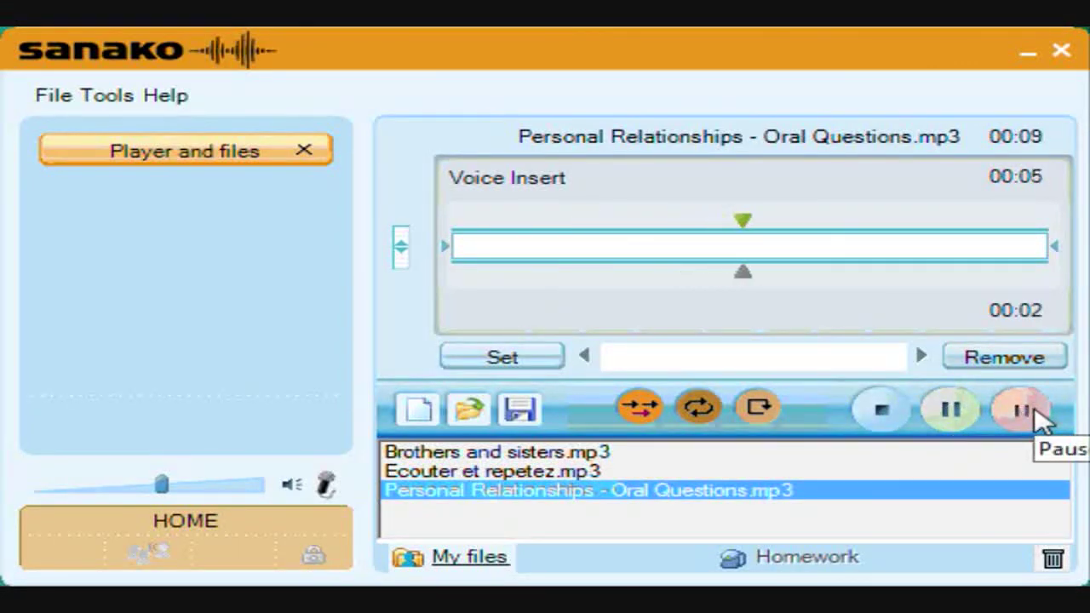
pyautogui.click(937, 418)
pyautogui.click(954, 421)
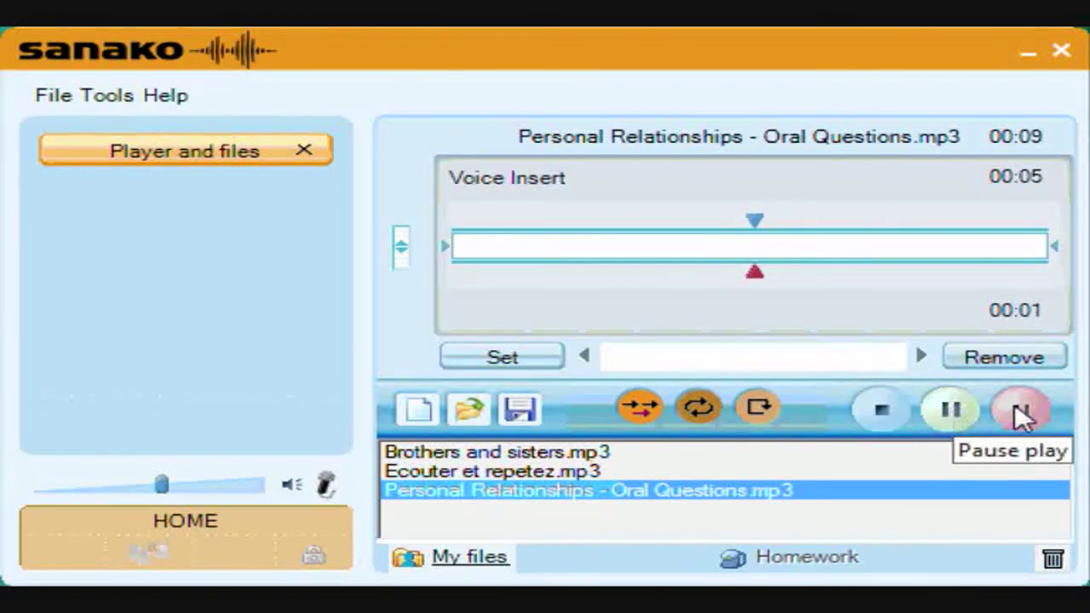
pyautogui.click(1022, 415)
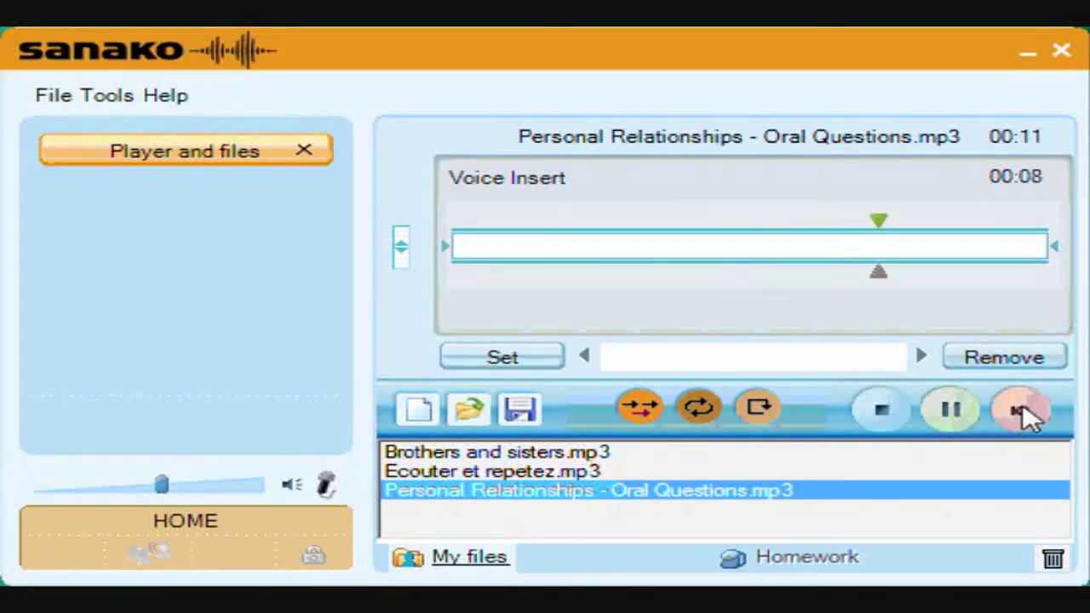
pyautogui.click(948, 415)
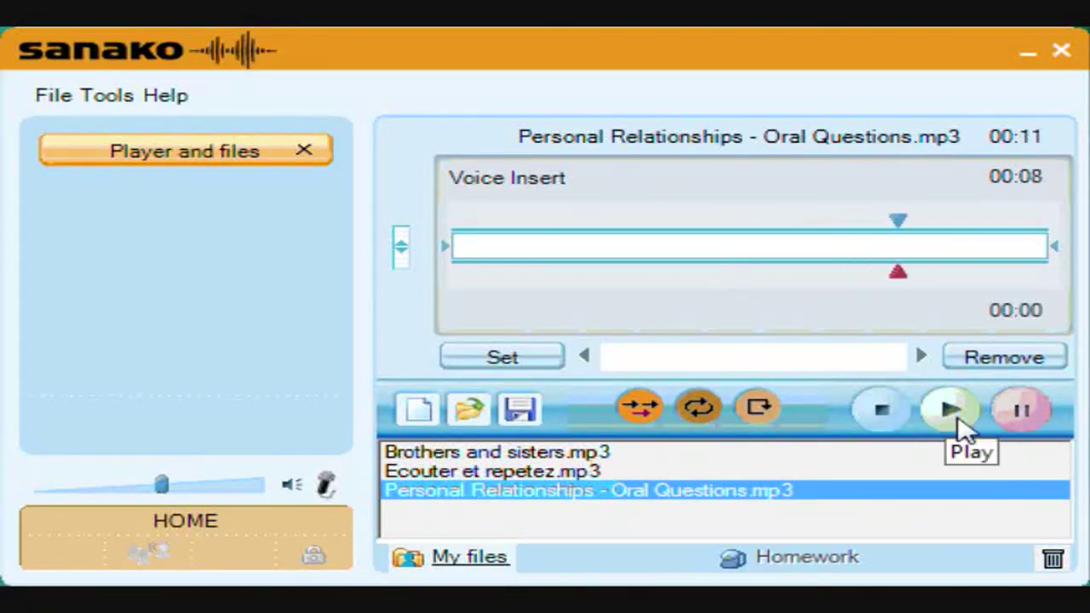
pyautogui.click(882, 412)
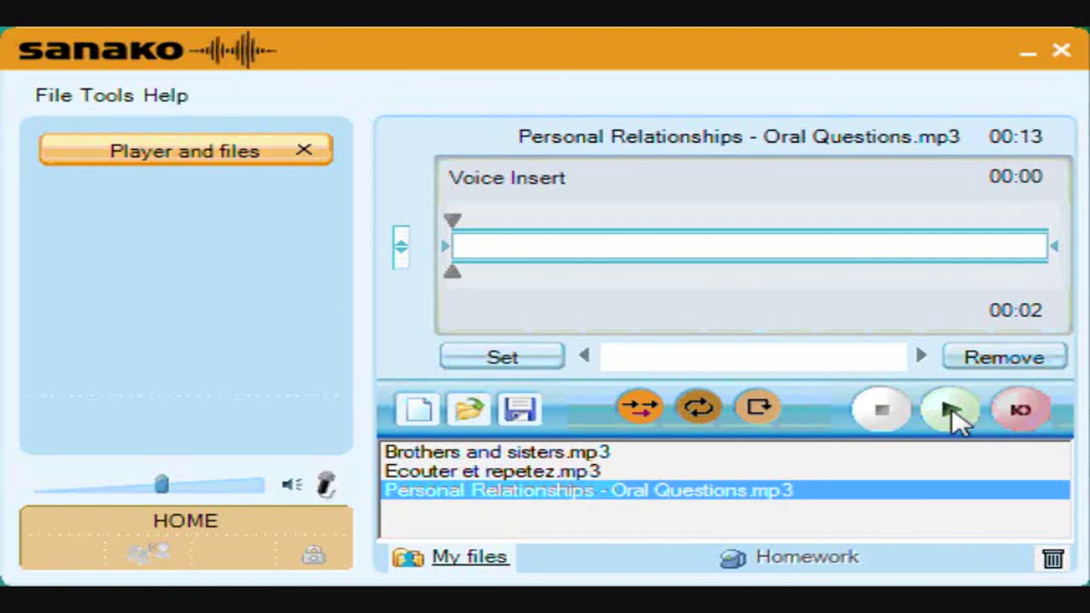
pyautogui.click(519, 409)
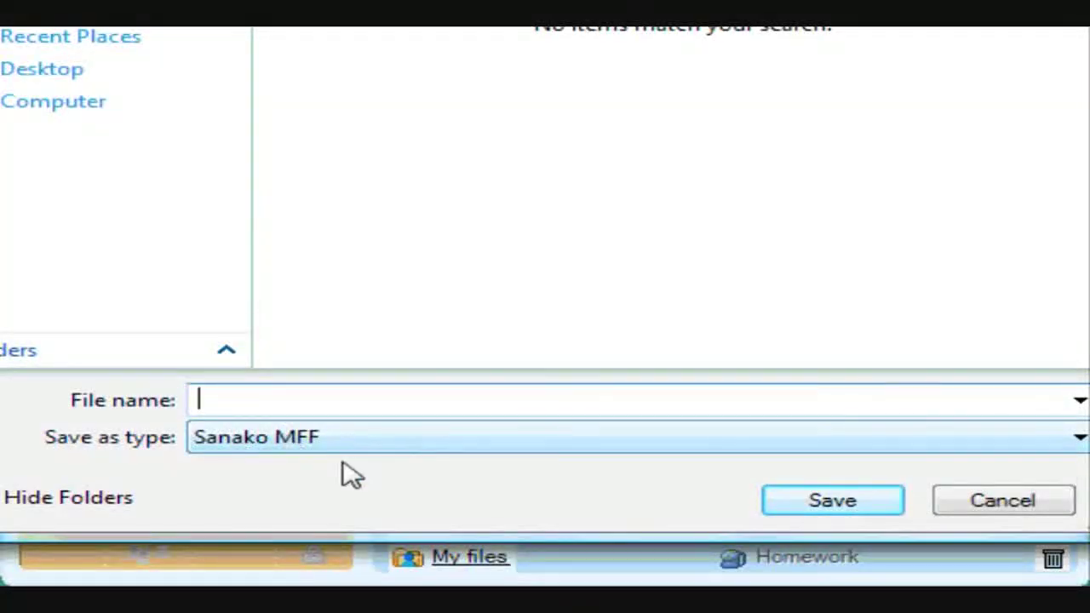
pyautogui.click(1005, 511)
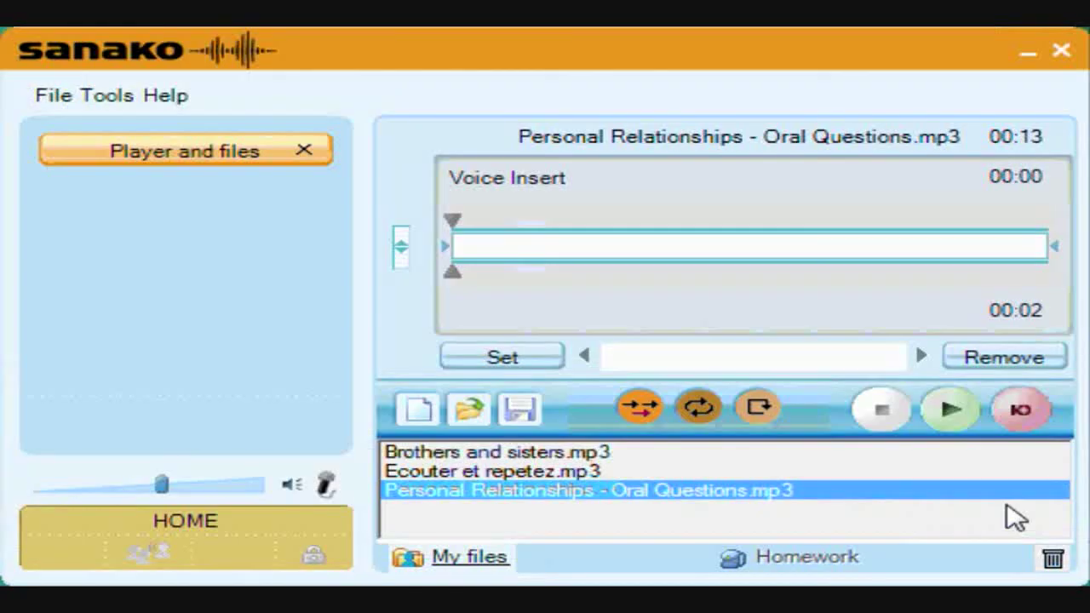